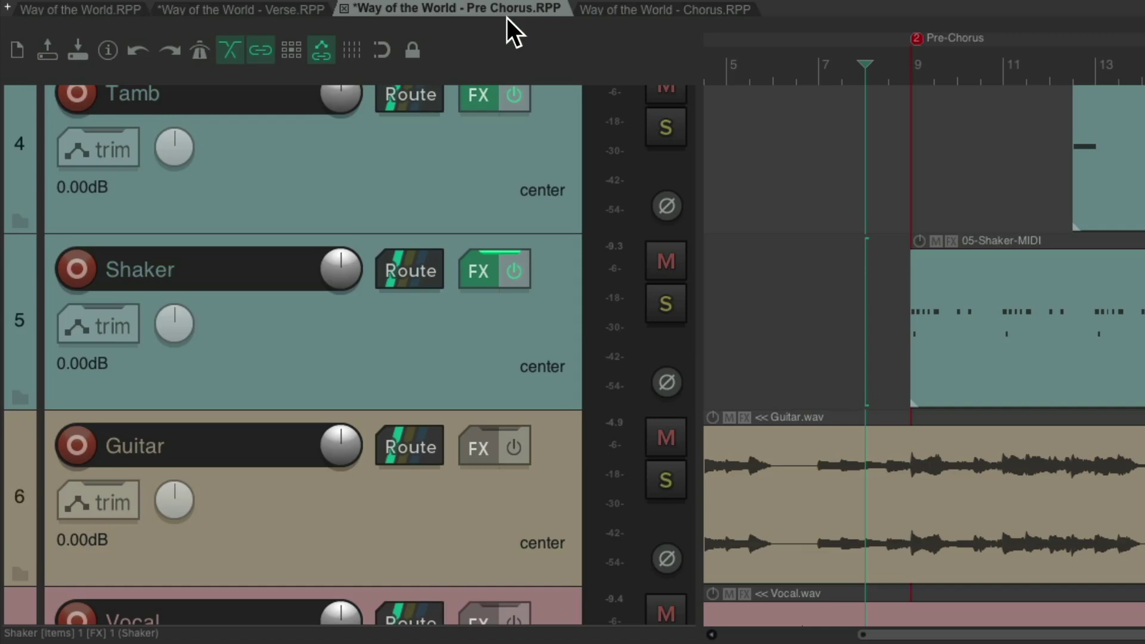
In the Chorus project, add a Kick.wav sampler track and record-arm it for MIDI.
click(691, 13)
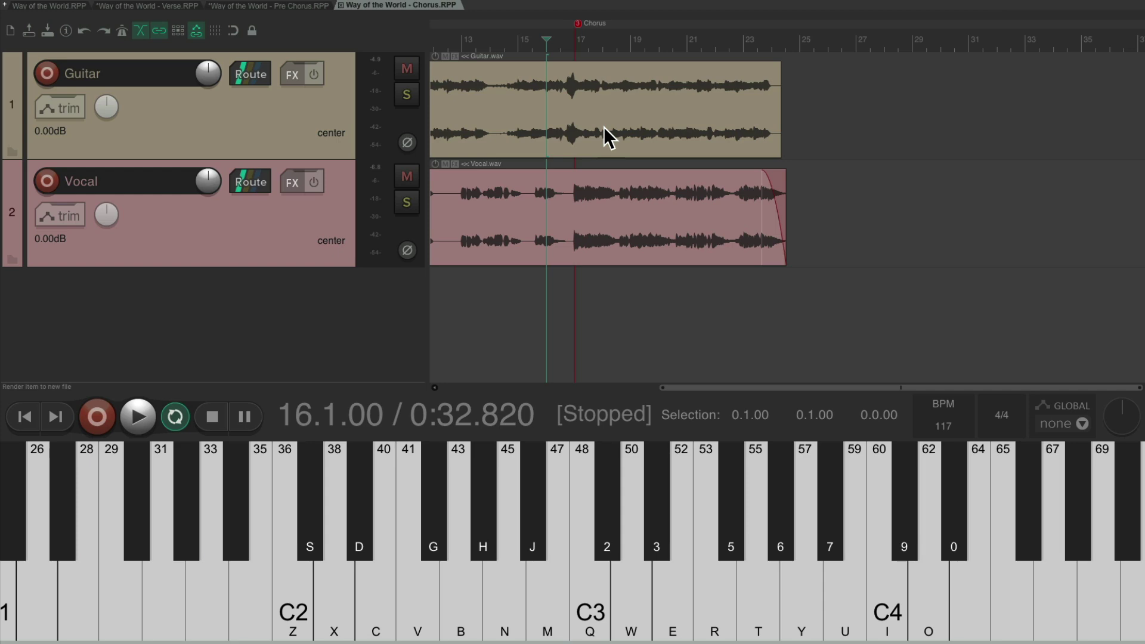
key(super+alt+x)
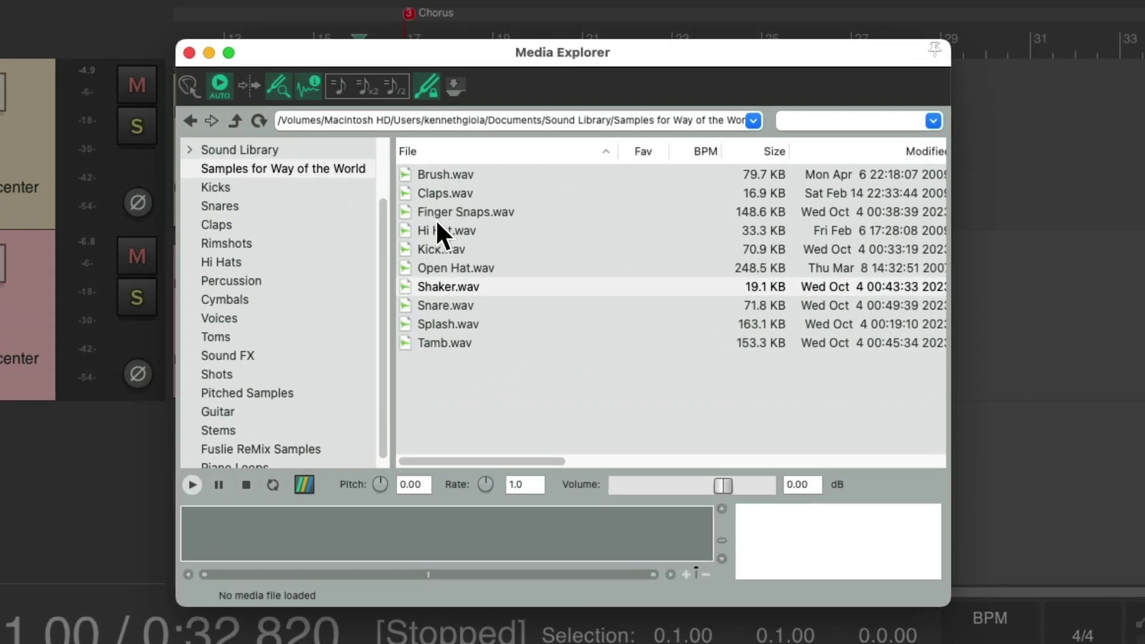
click(427, 249)
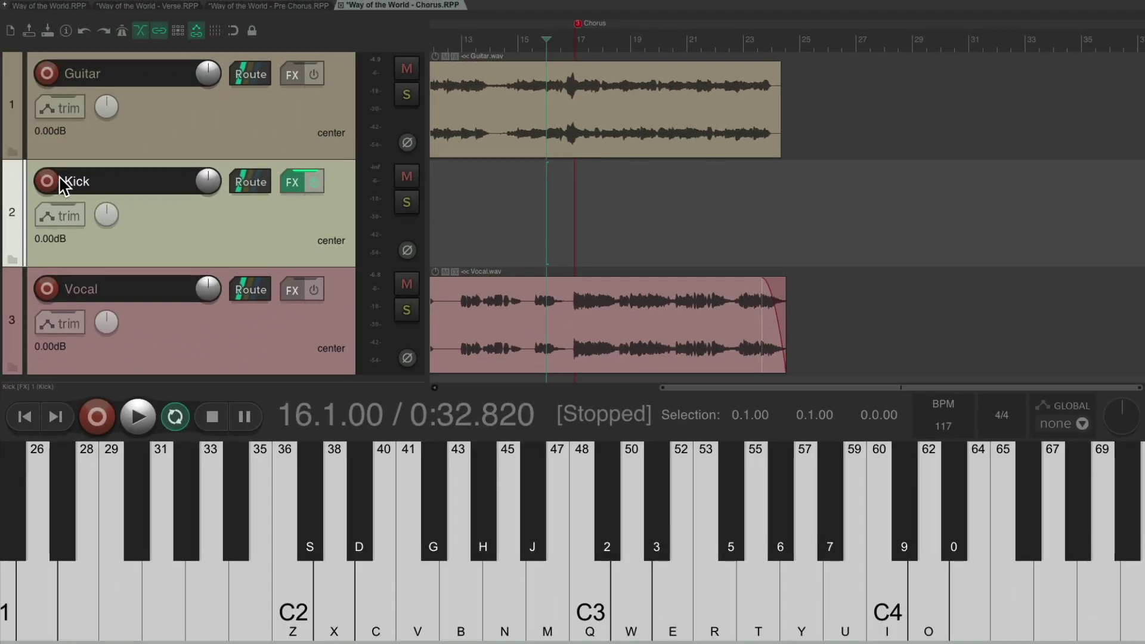
click(48, 181)
Move the Kick track above Guitar and record eight kick hits on the Z key through the chorus.
drag(182, 202, 231, 134)
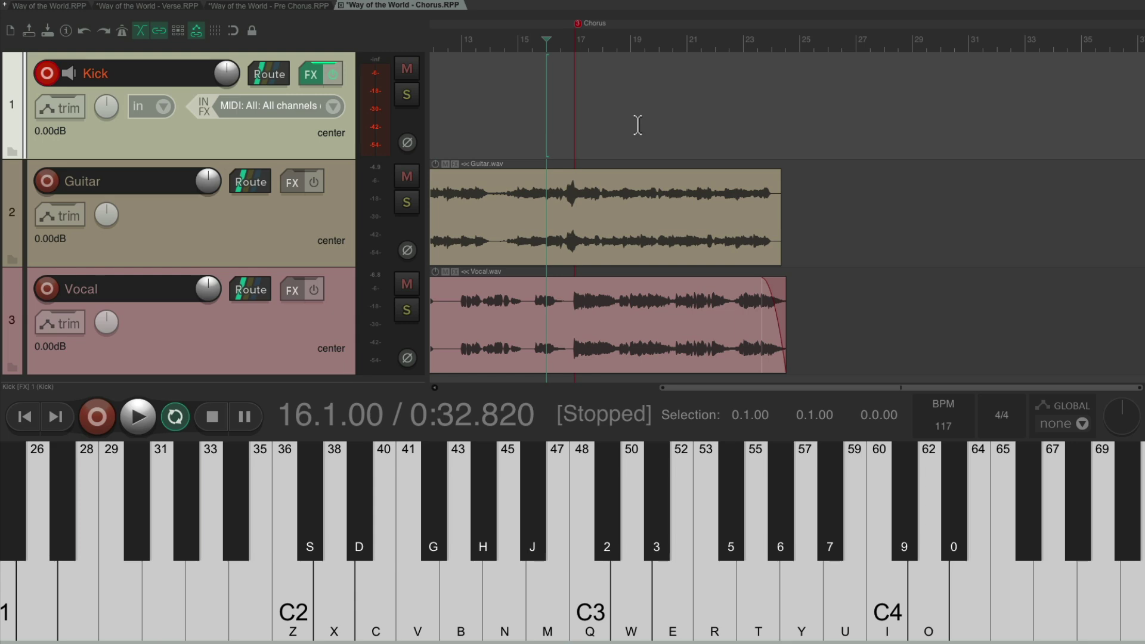
key(ctrl+r)
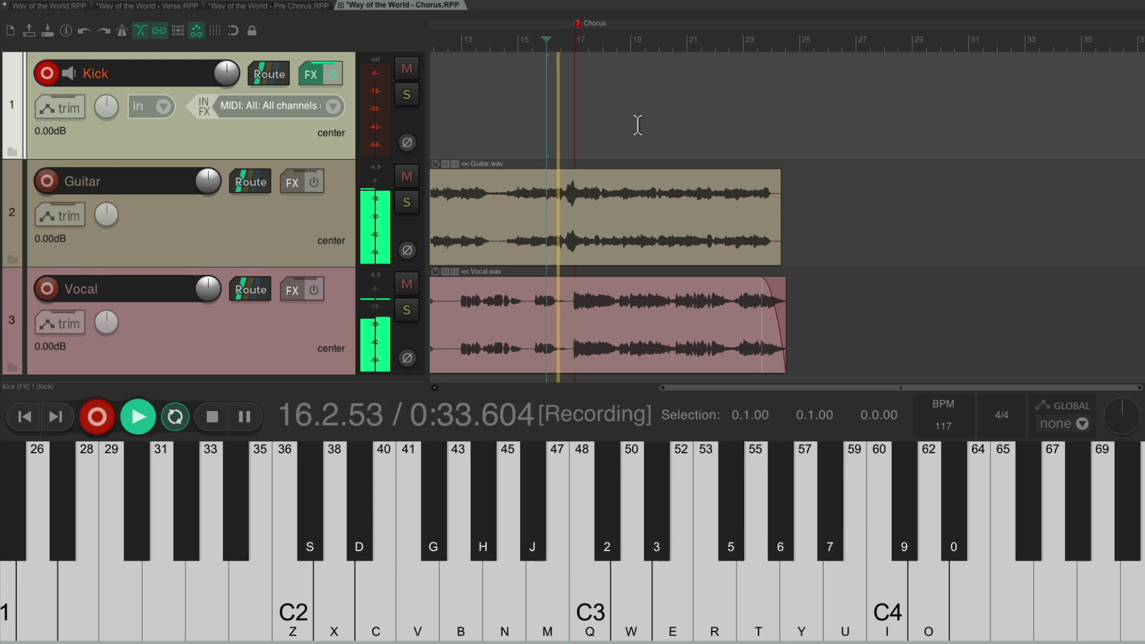
key(z)
key(z)
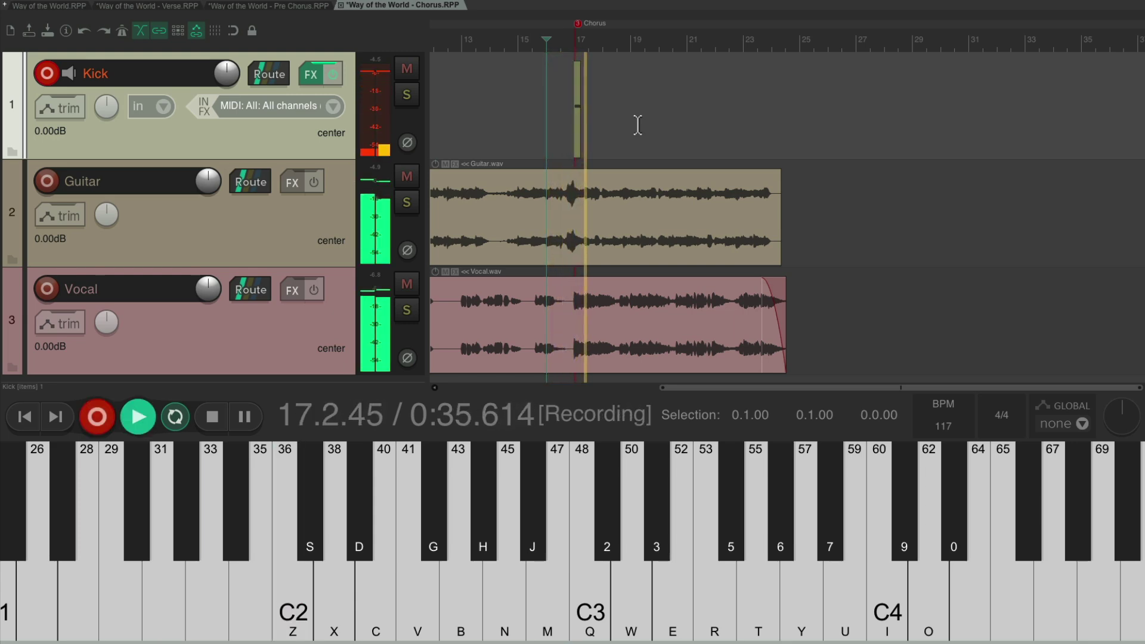
key(z)
key(z)
key(z)
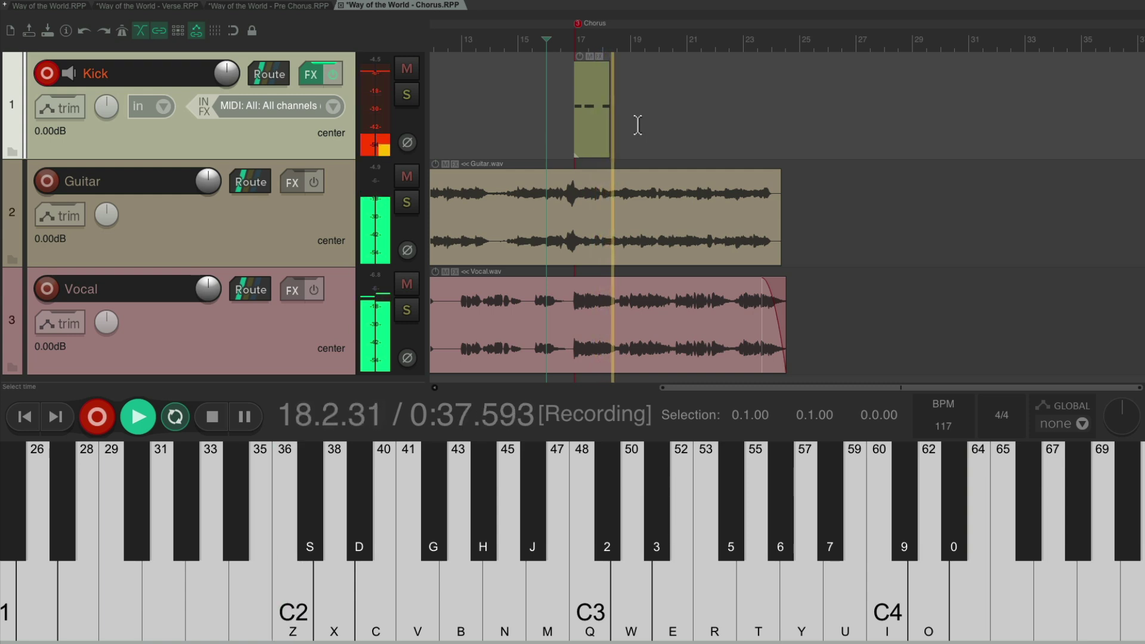
key(z)
key(z)
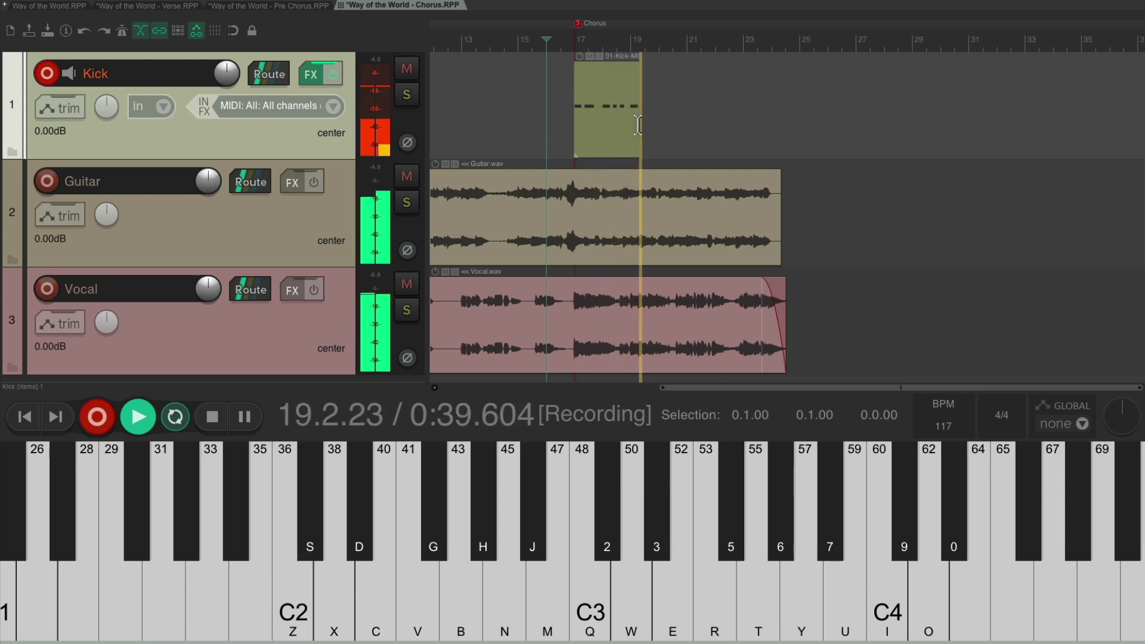
key(z)
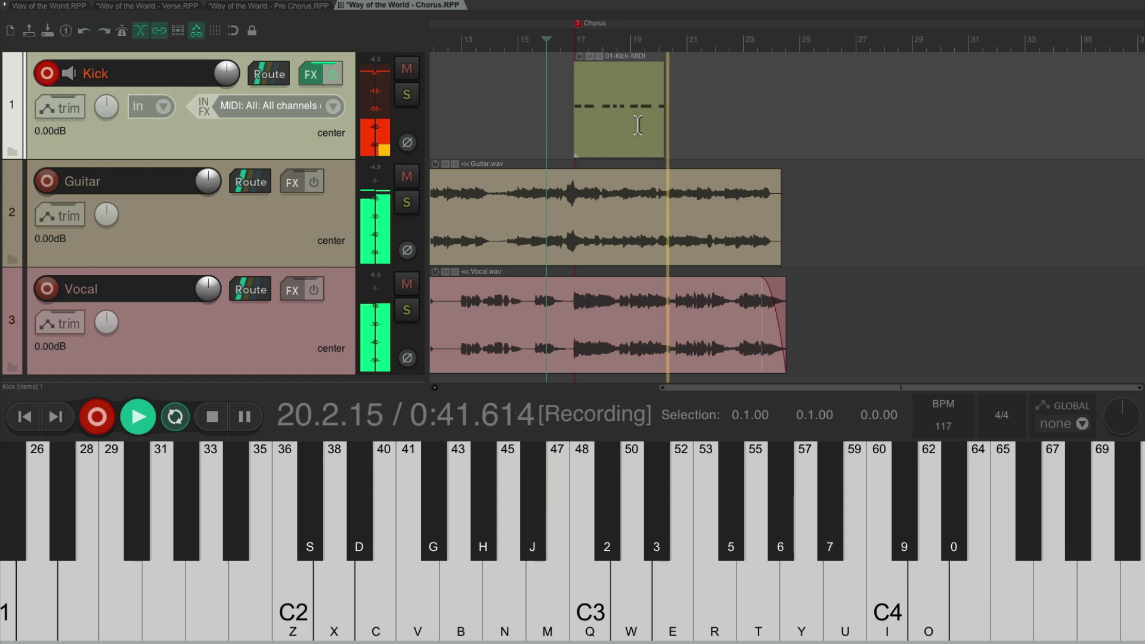
key(z)
key(z)
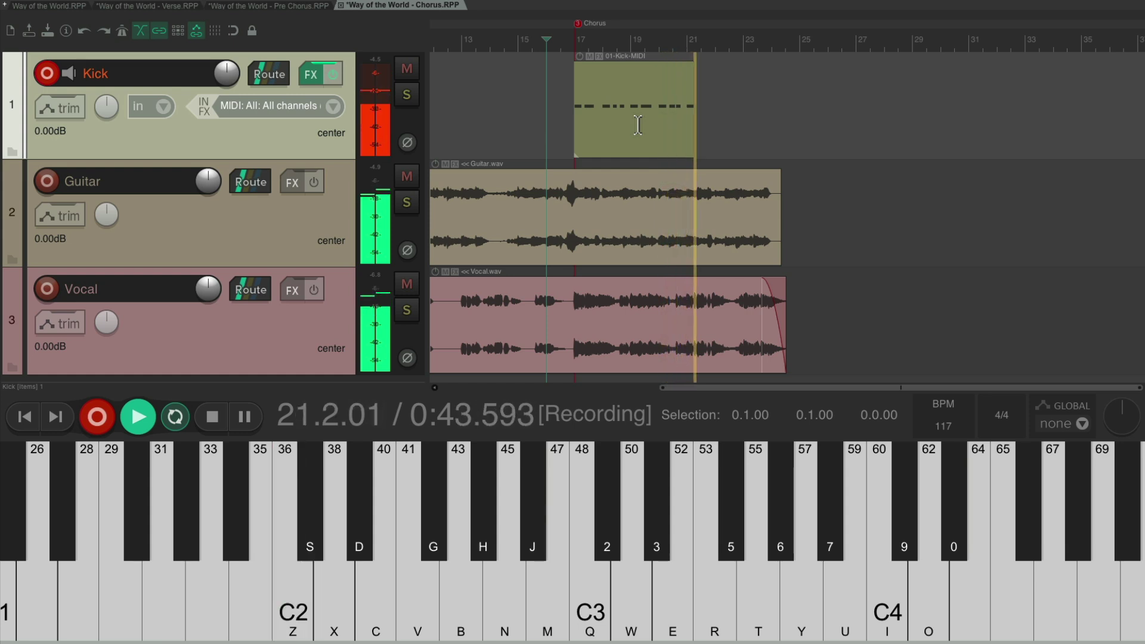
key(z)
key(z)
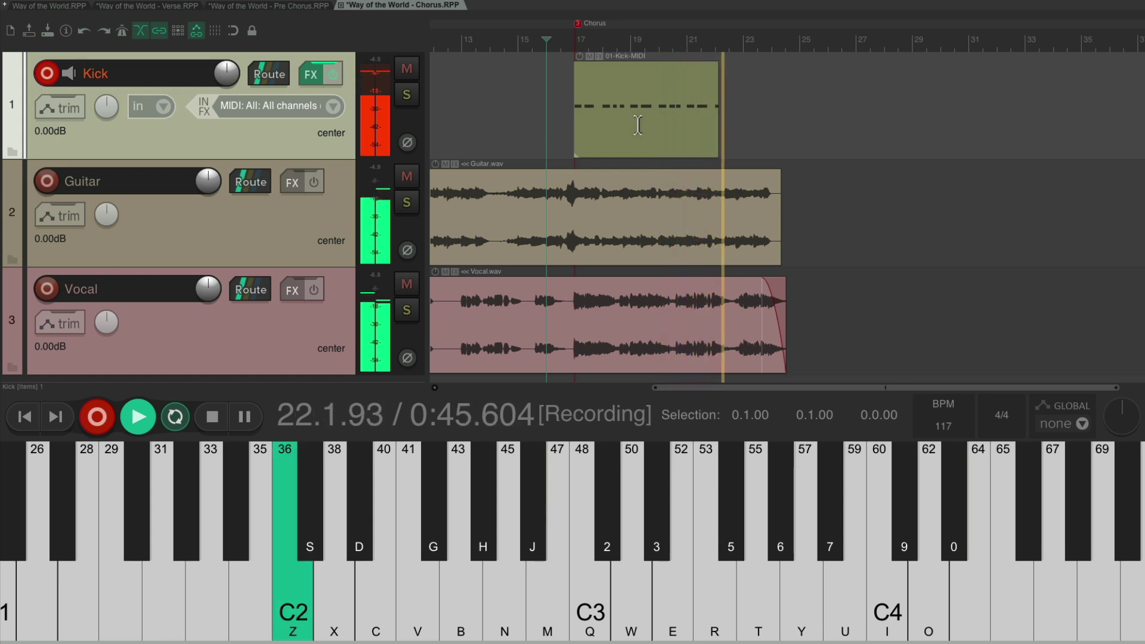
key(z)
key(z)
key(z)
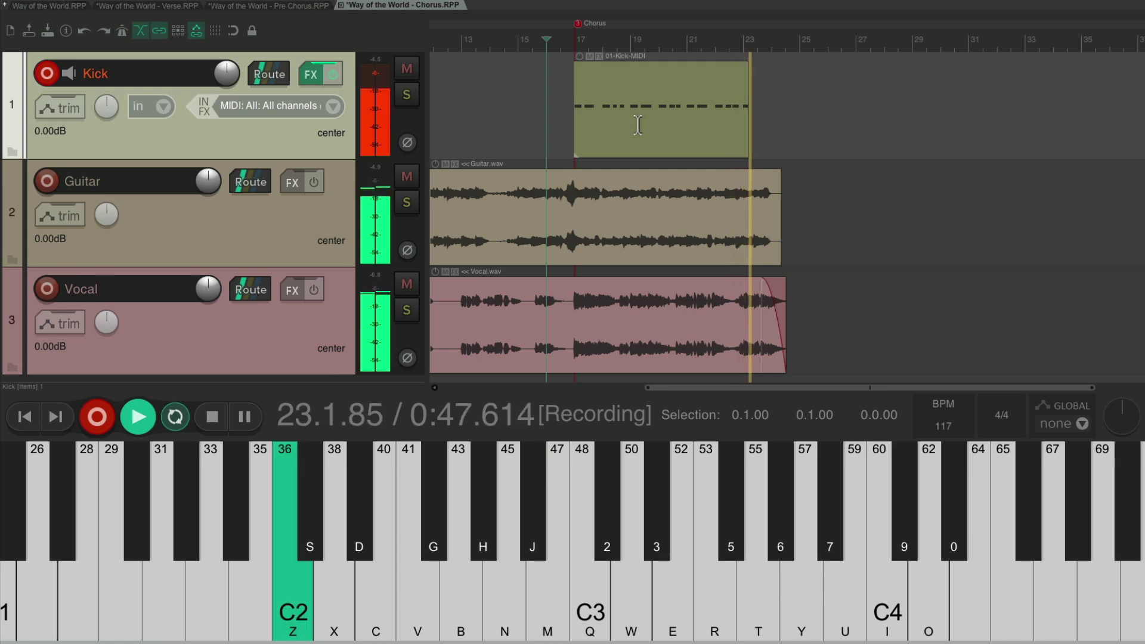
key(z)
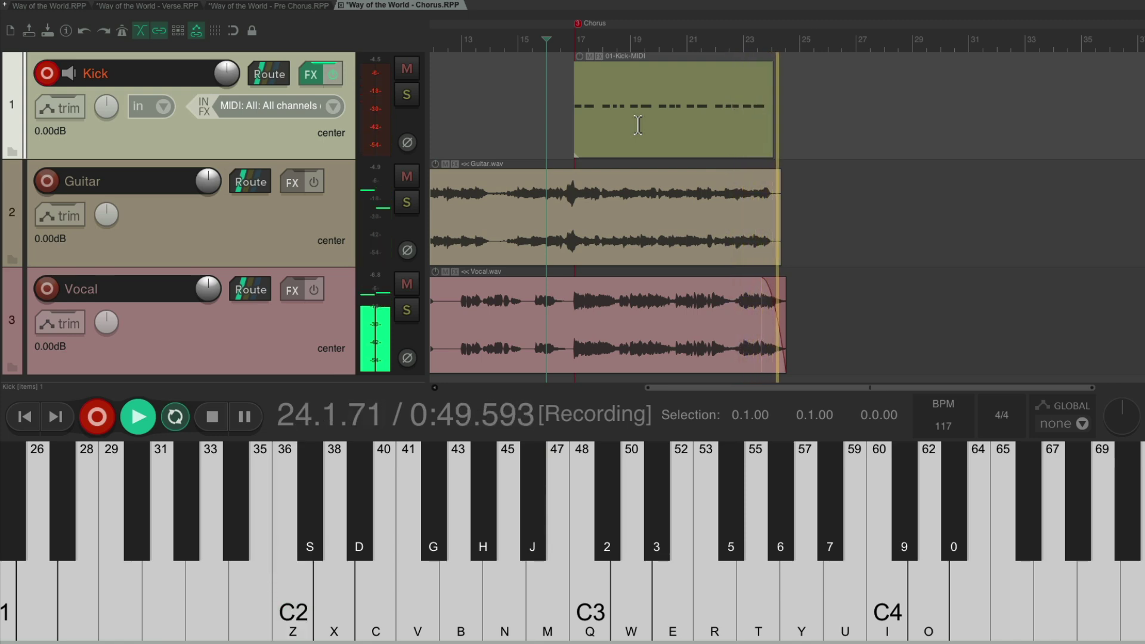
key(space)
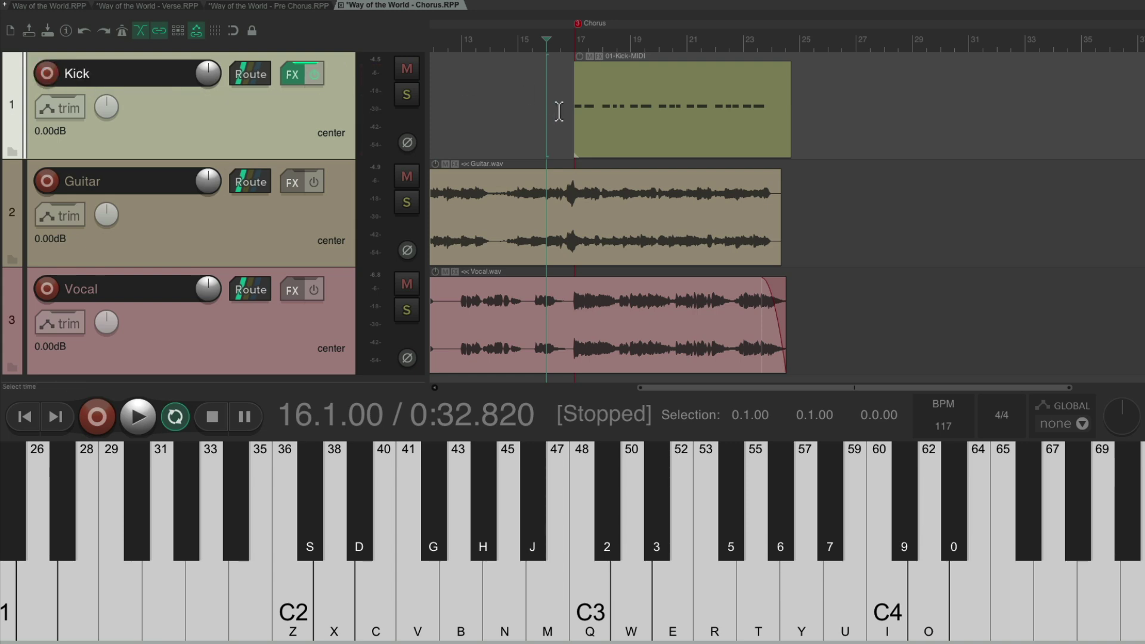
Insert Snare.wav as a new track below Kick and record-arm it.
key(super+alt+x)
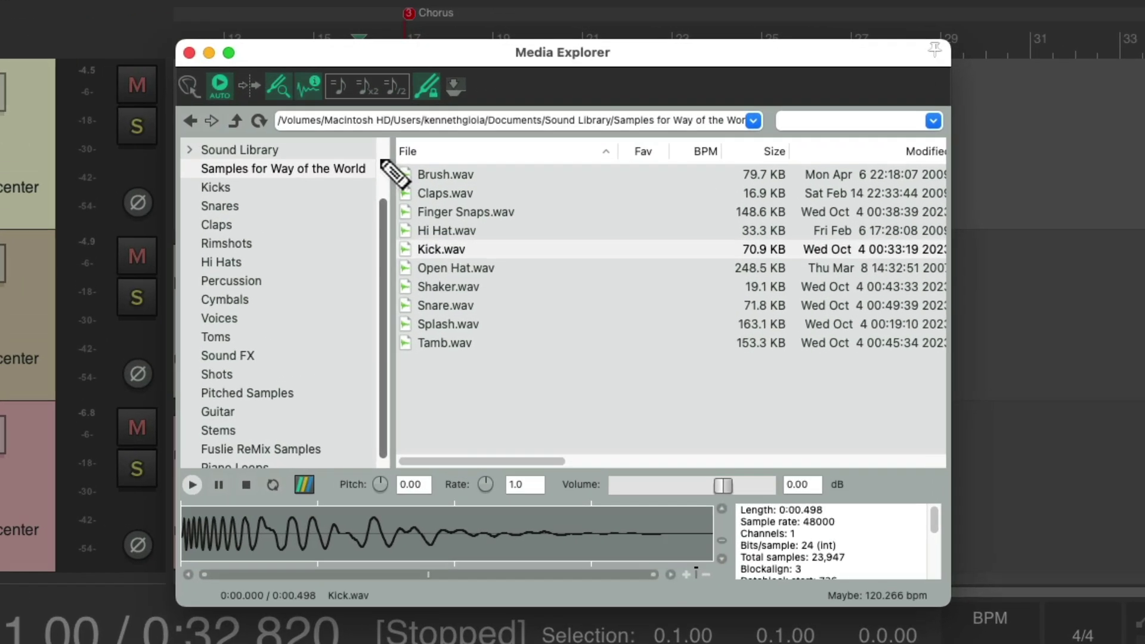
click(435, 305)
key(super+alt+x)
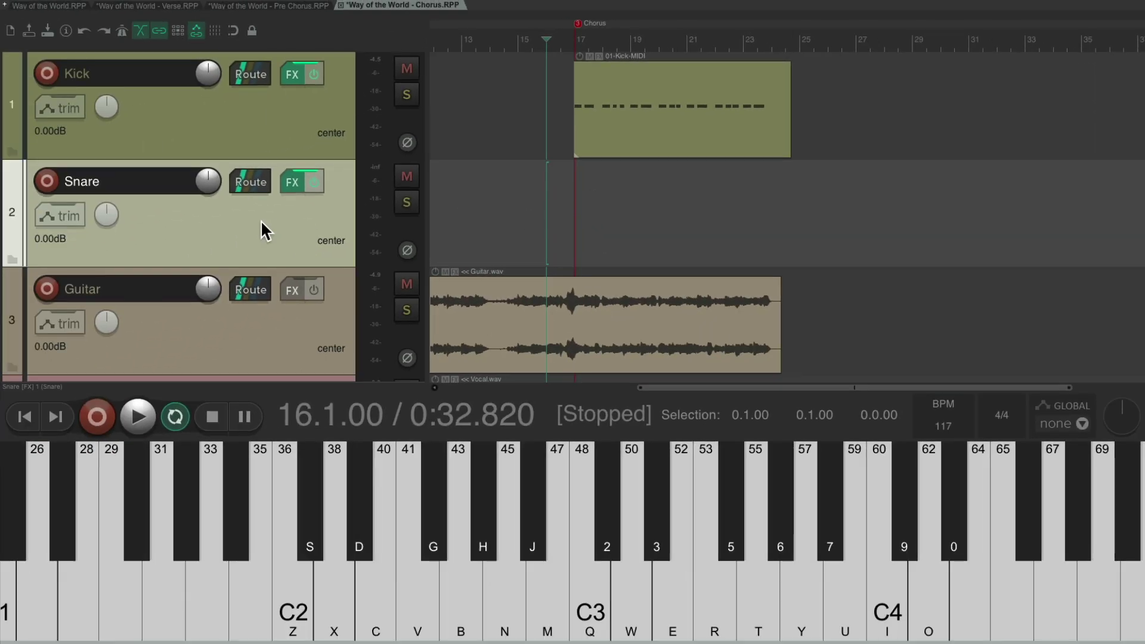
click(45, 181)
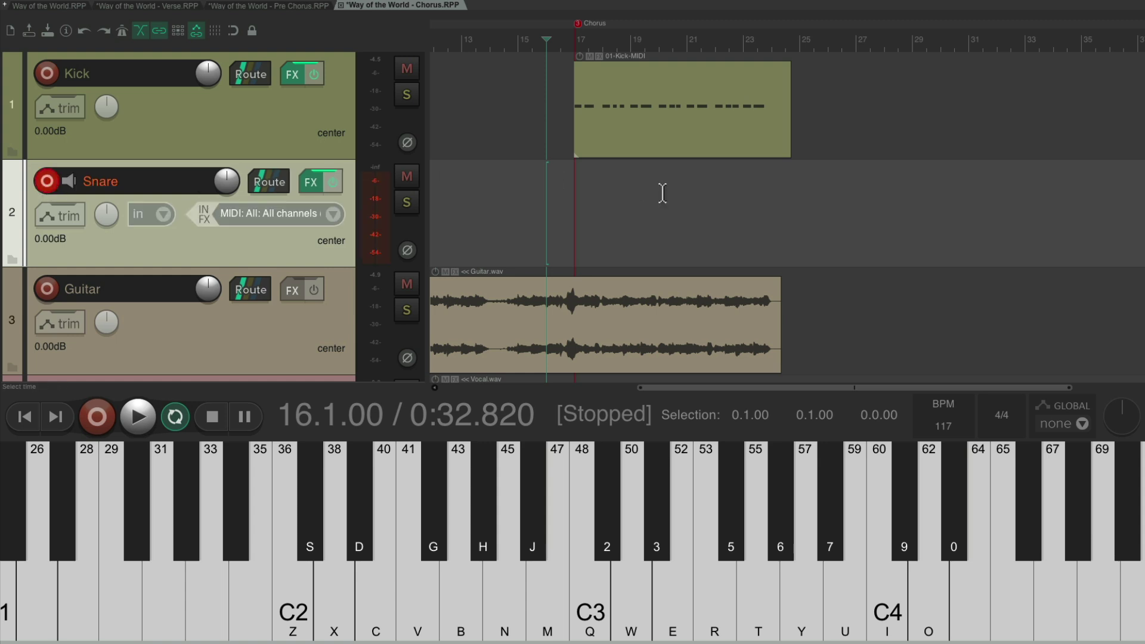
Record seven snare hits on the X key through the chorus, then stop.
key(ctrl+r)
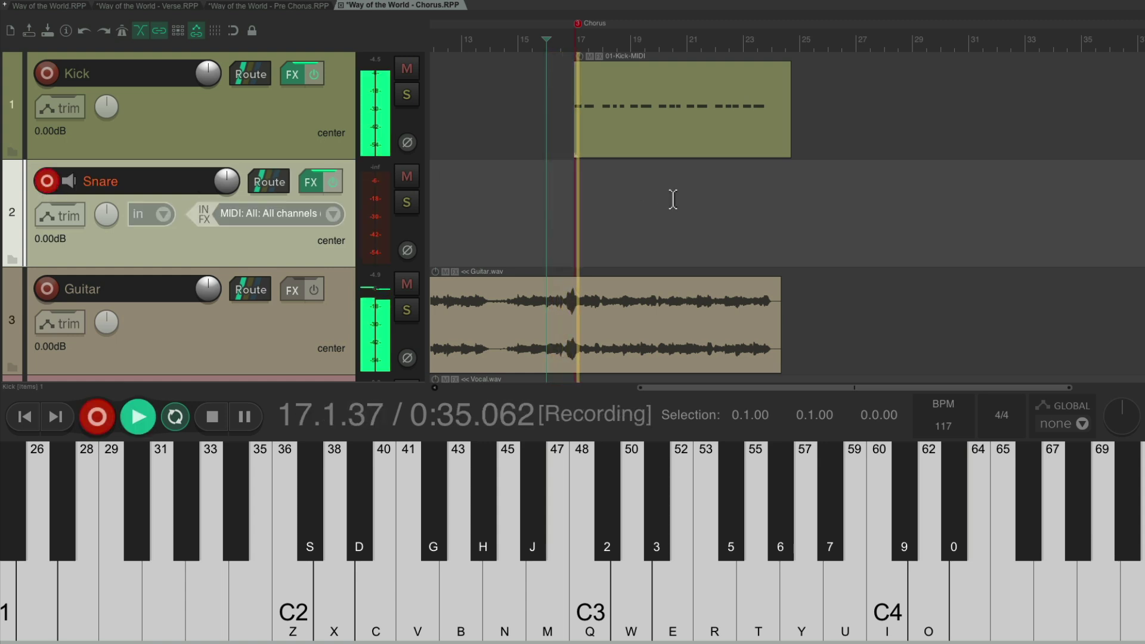
key(x)
key(x)
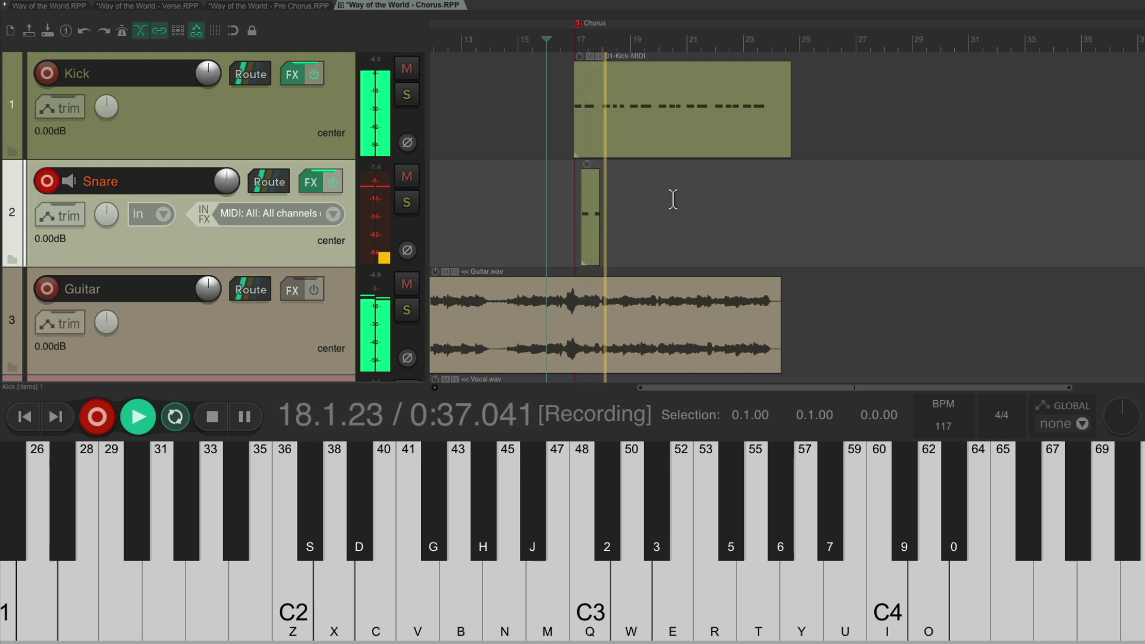
key(x)
key(x)
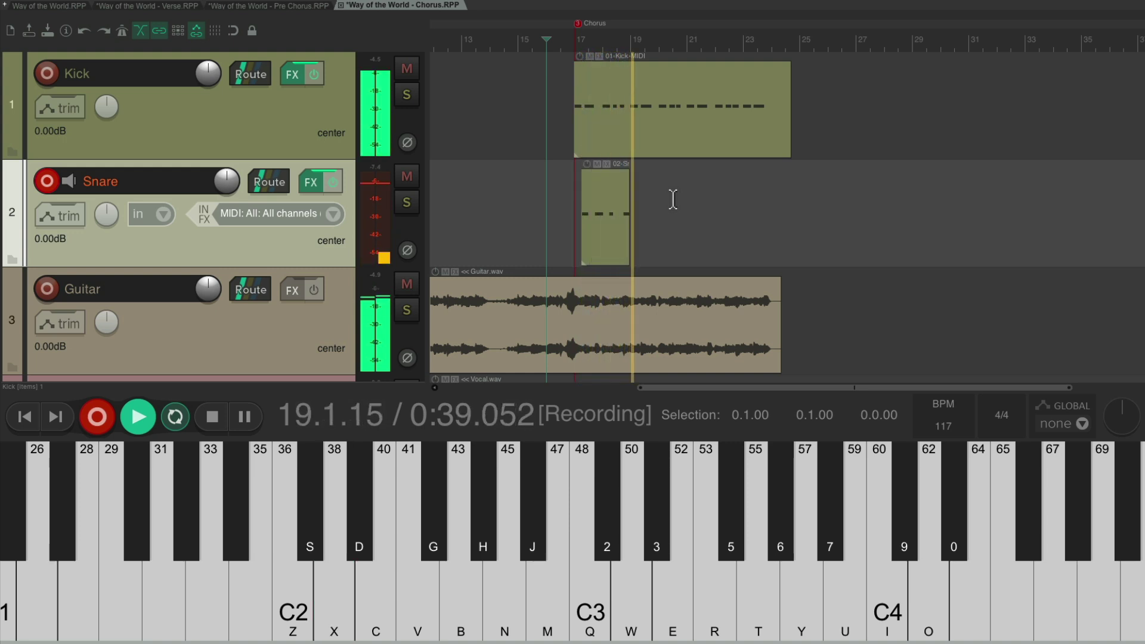
key(x)
key(x)
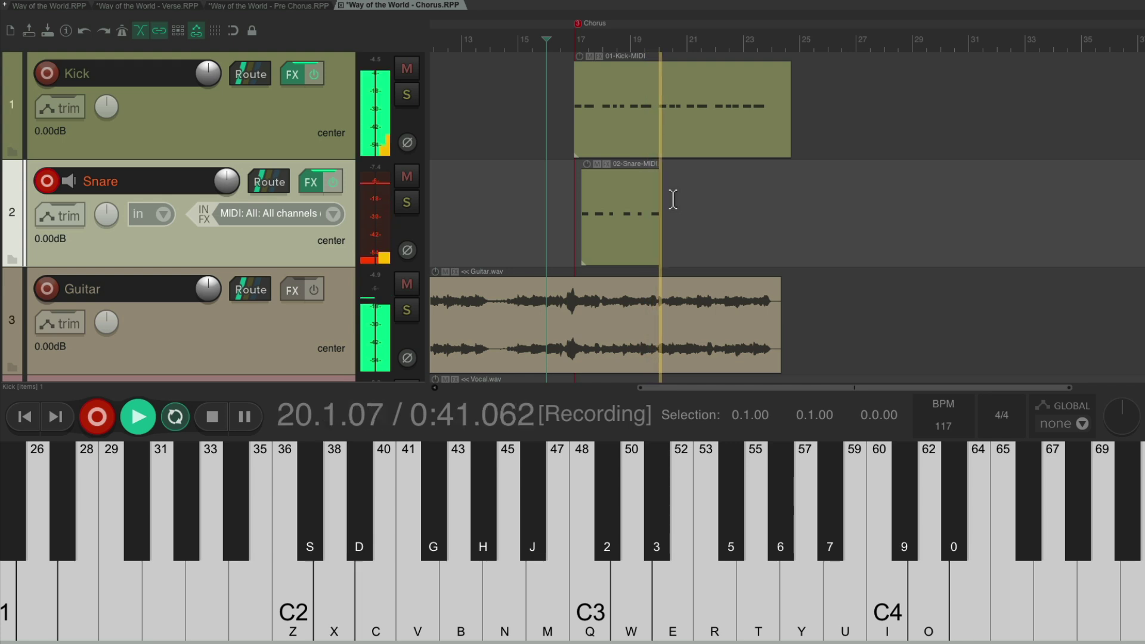
key(x)
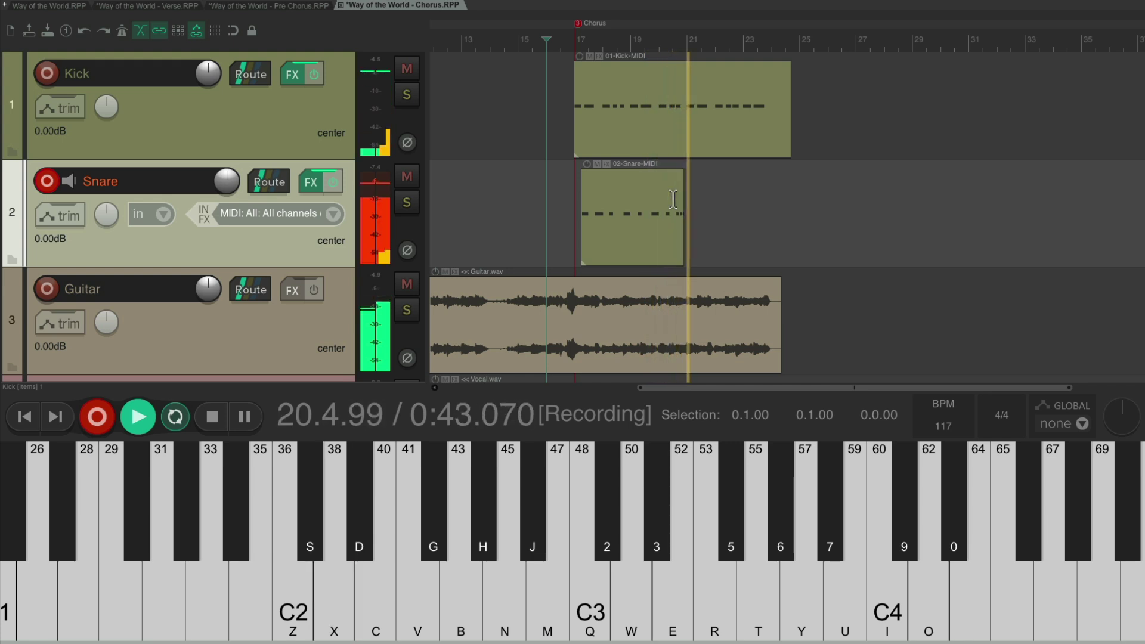
key(x)
key(x)
key(x)
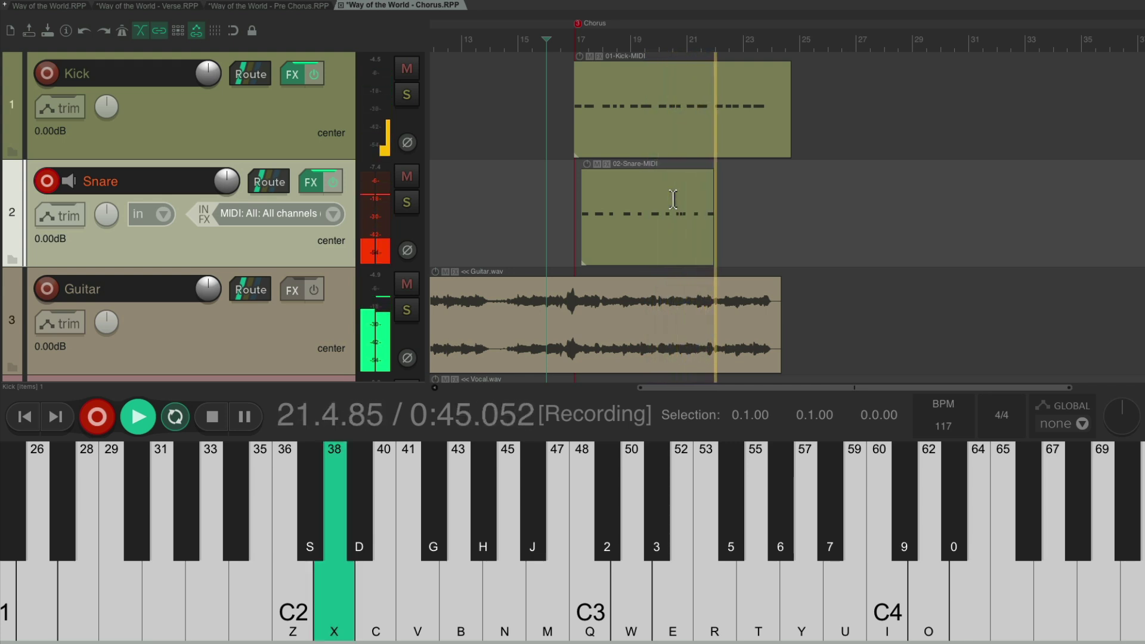
key(x)
key(x)
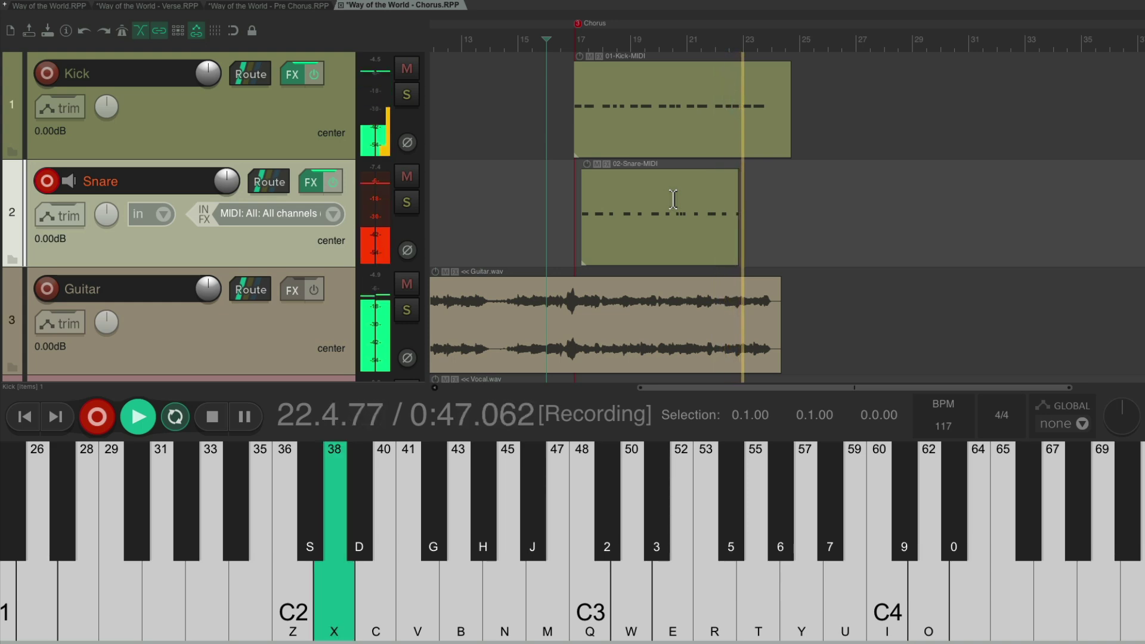
key(x)
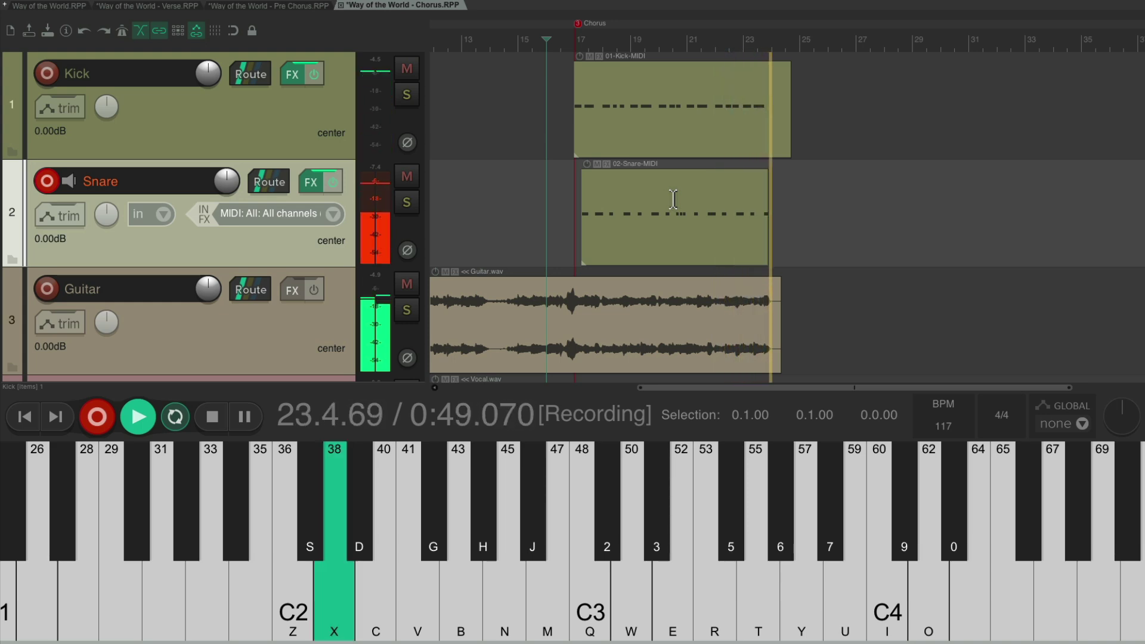
key(space)
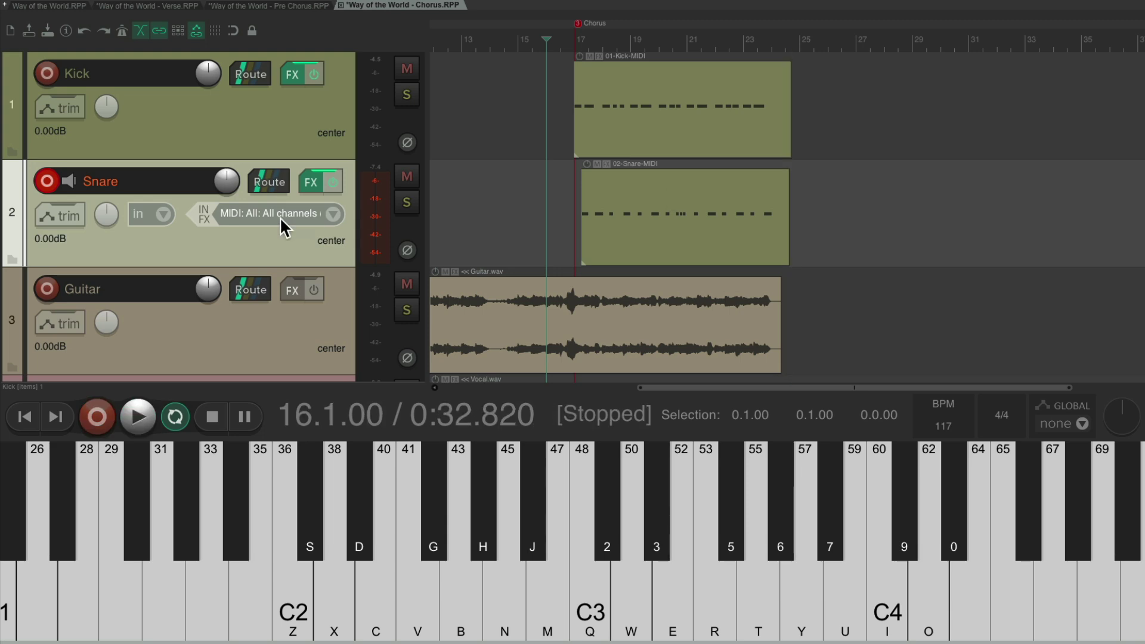
Disarm the Snare track and preview Hi Hat.wav and Open Hat.wav, reselecting Hi Hat.wav.
click(47, 181)
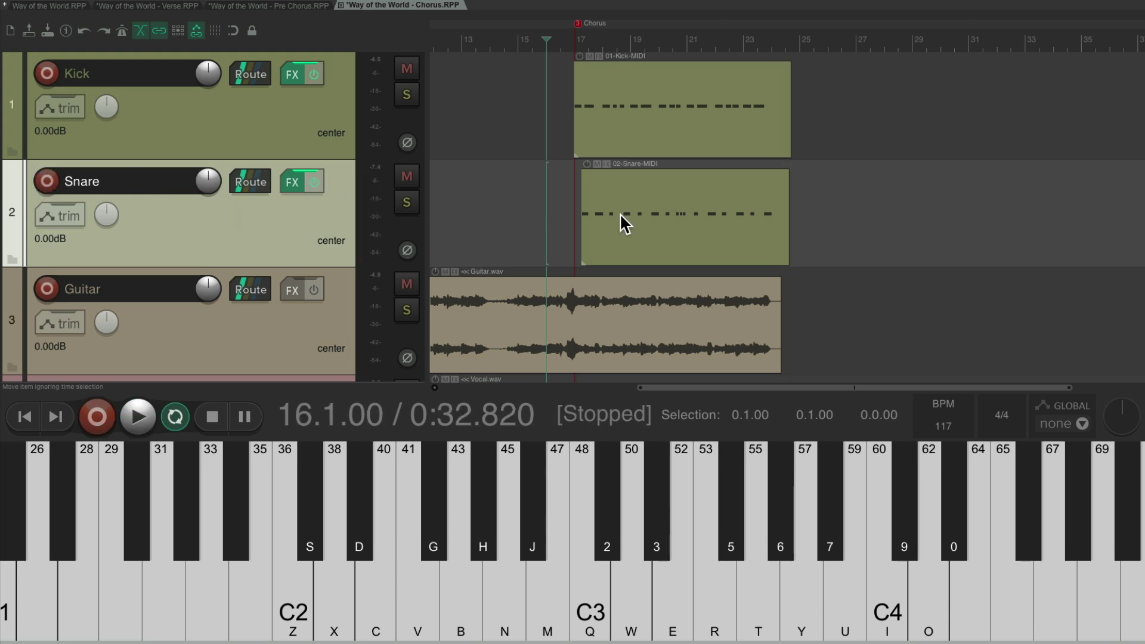
key(super+alt+x)
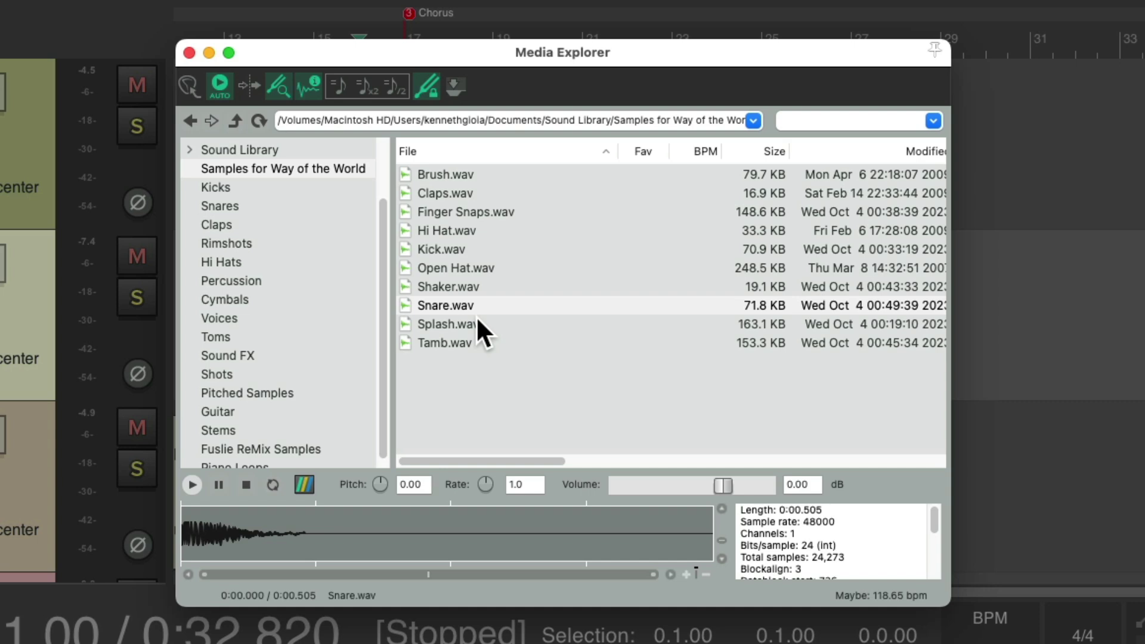
click(491, 230)
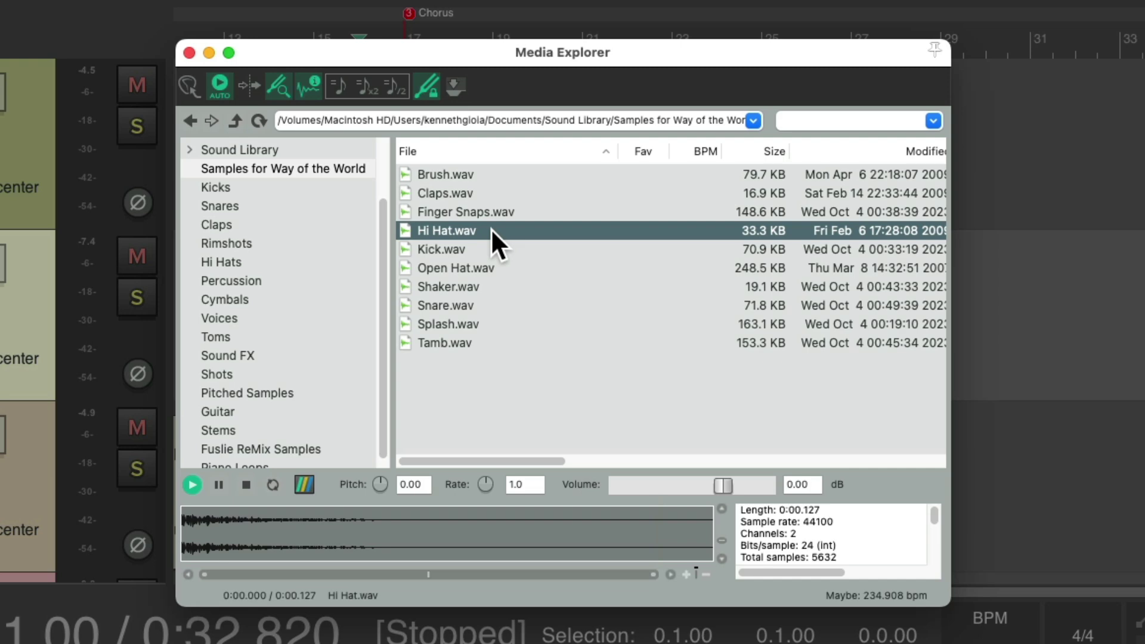
click(516, 268)
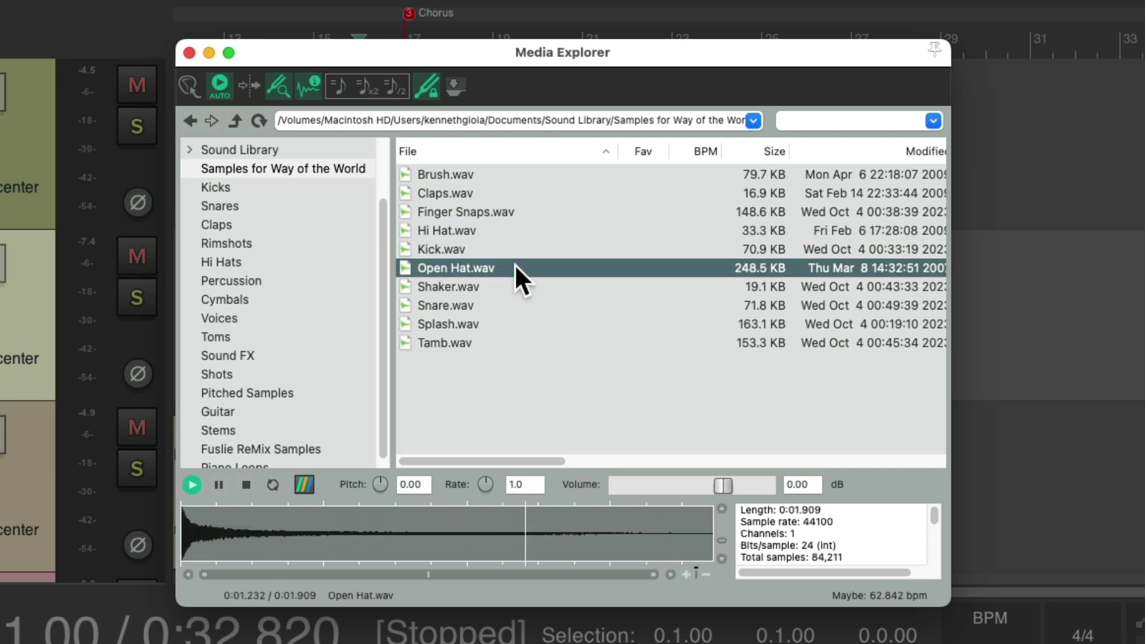
click(432, 229)
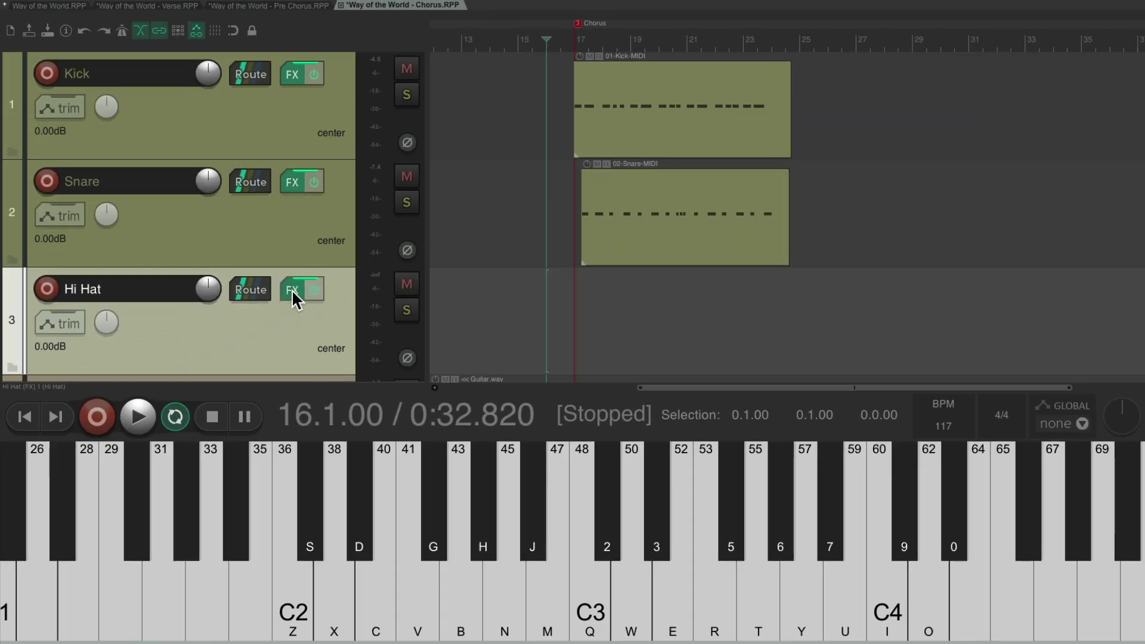
Duplicate the Hi Hat sampler and load Open Hat.wav into the copy, auditioning both.
click(292, 289)
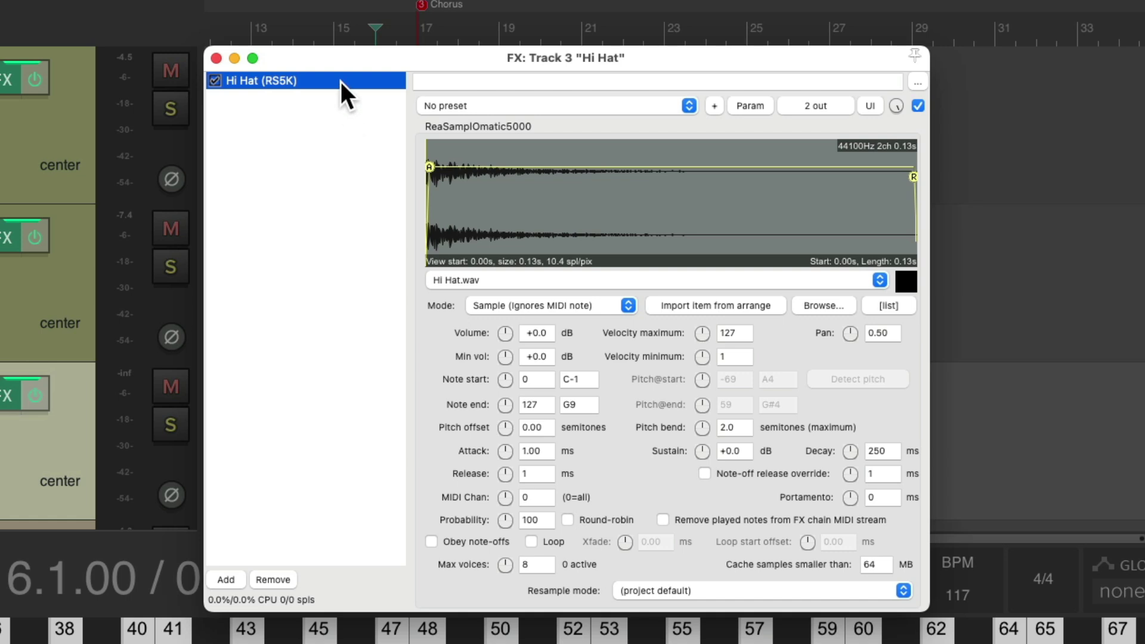
key(super+v)
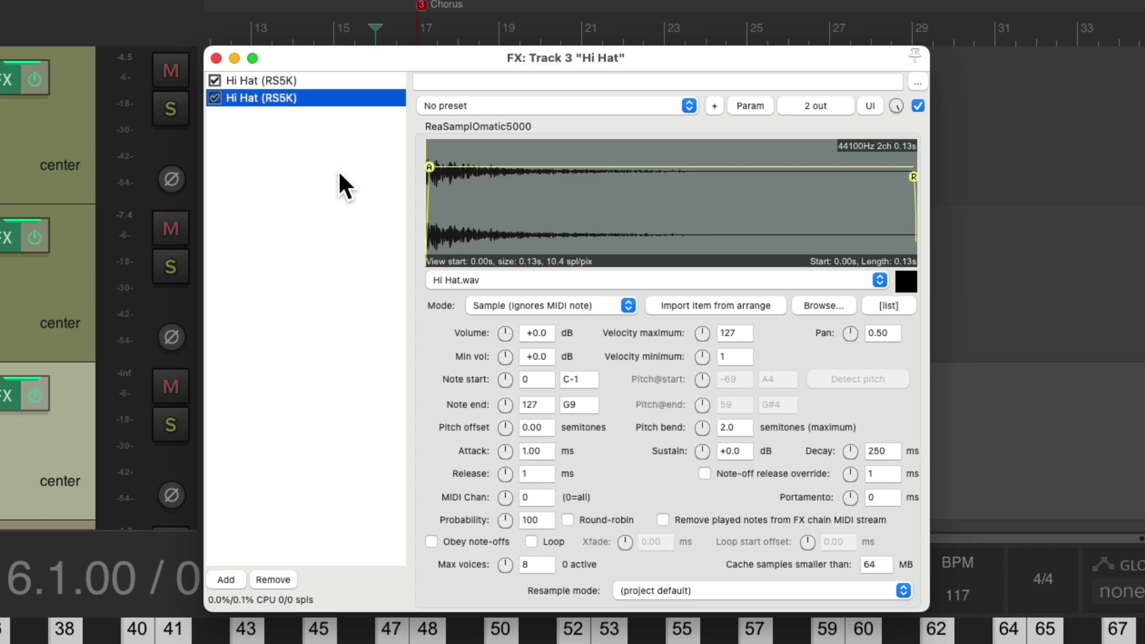
key(super+alt+x)
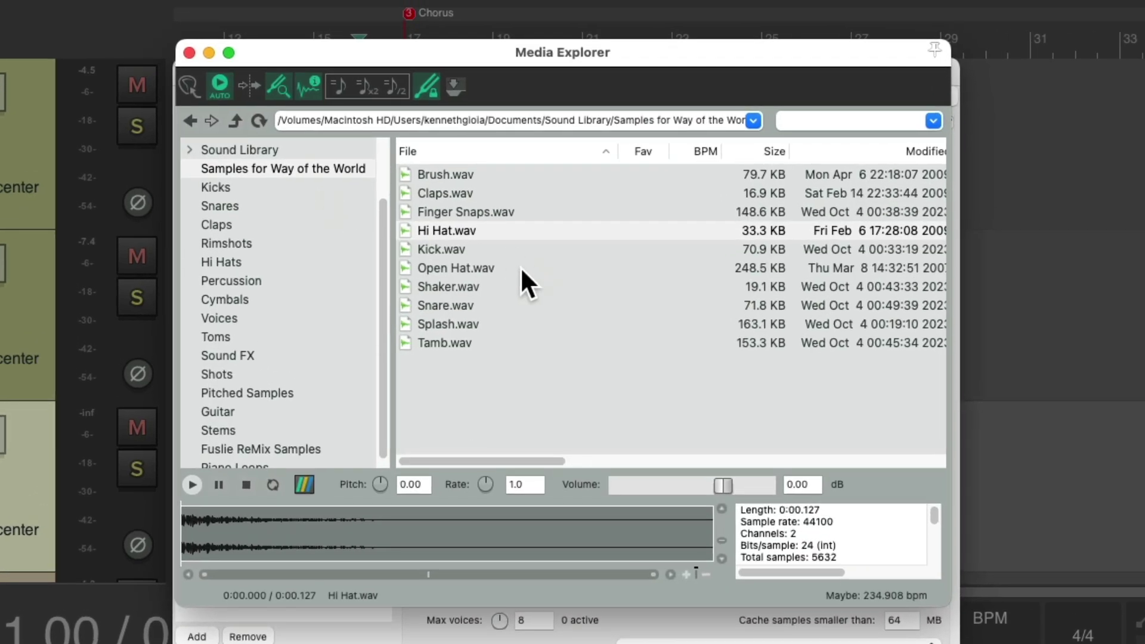
click(521, 267)
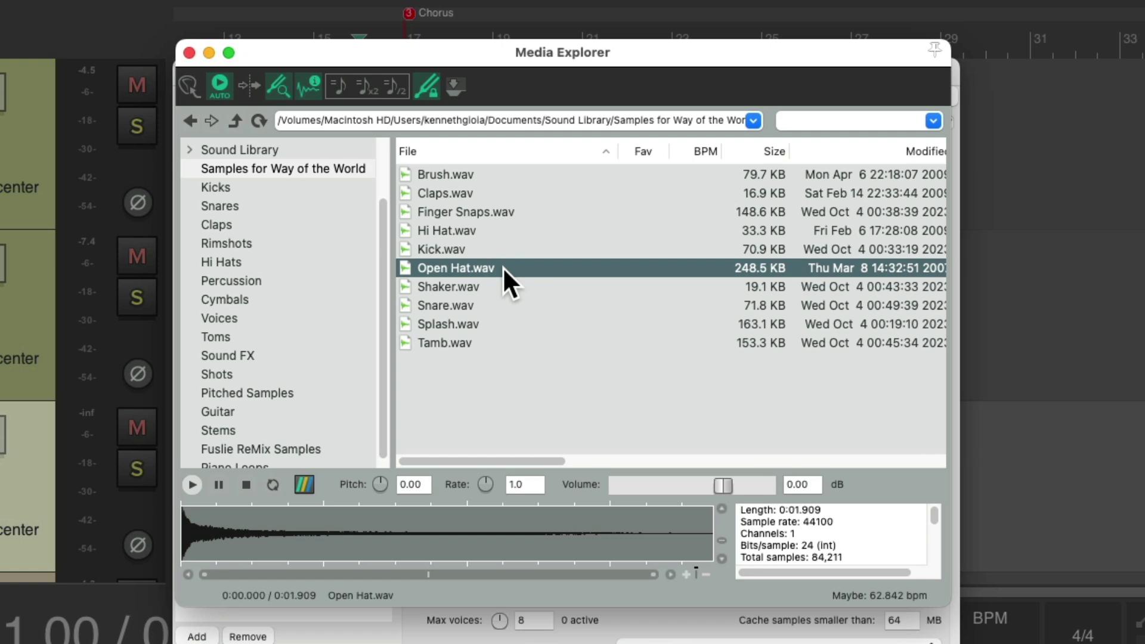
right_click(476, 266)
mouse_move(489, 346)
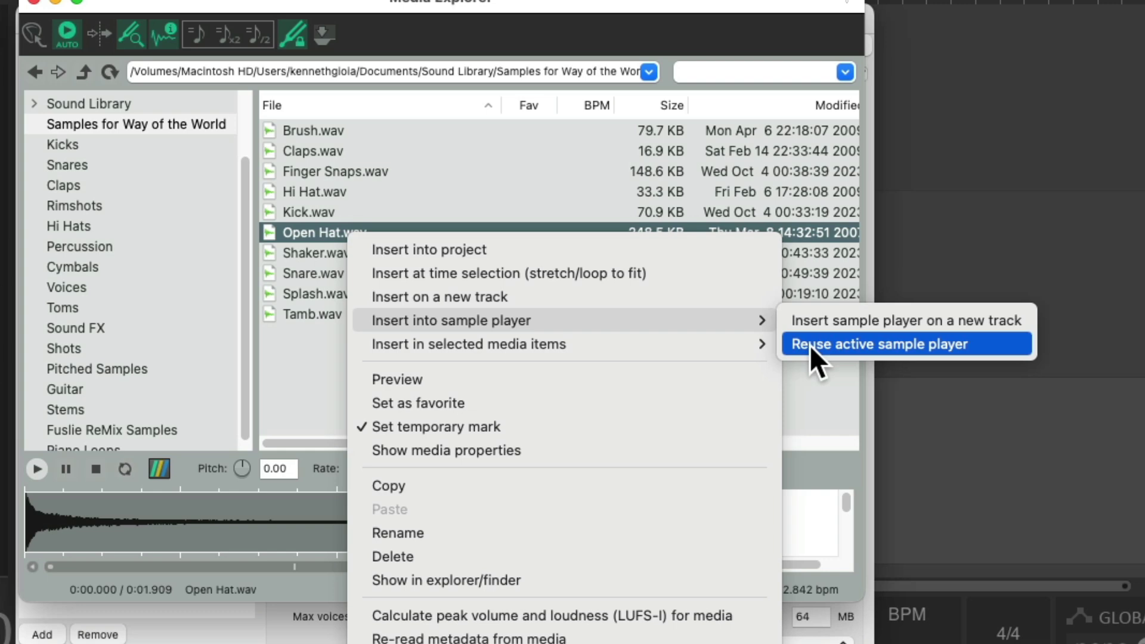
click(810, 345)
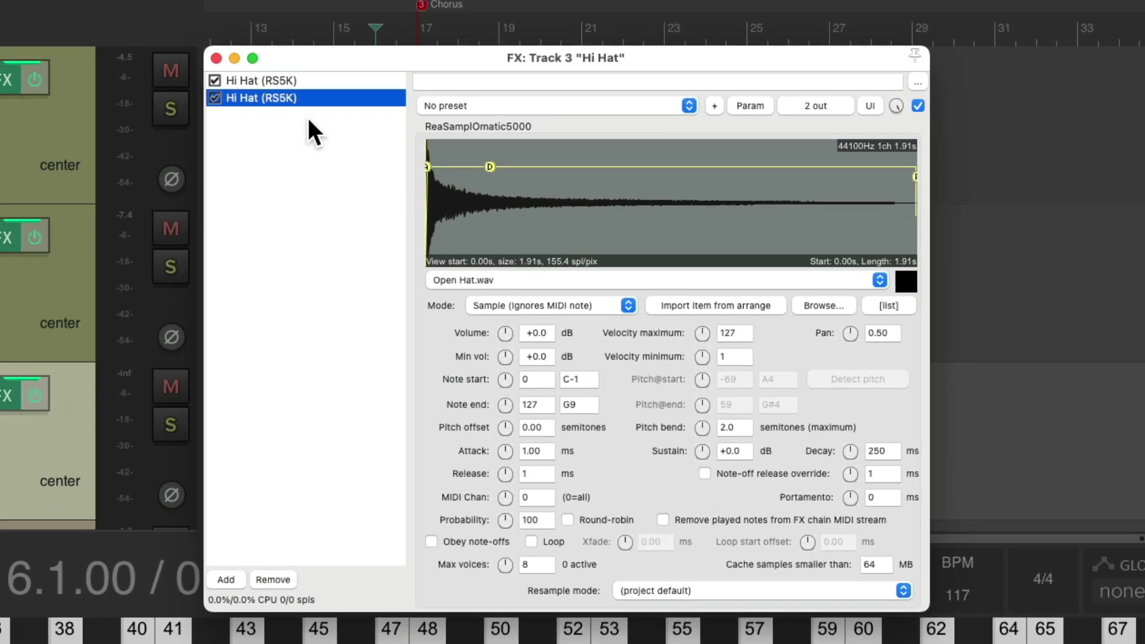
click(907, 285)
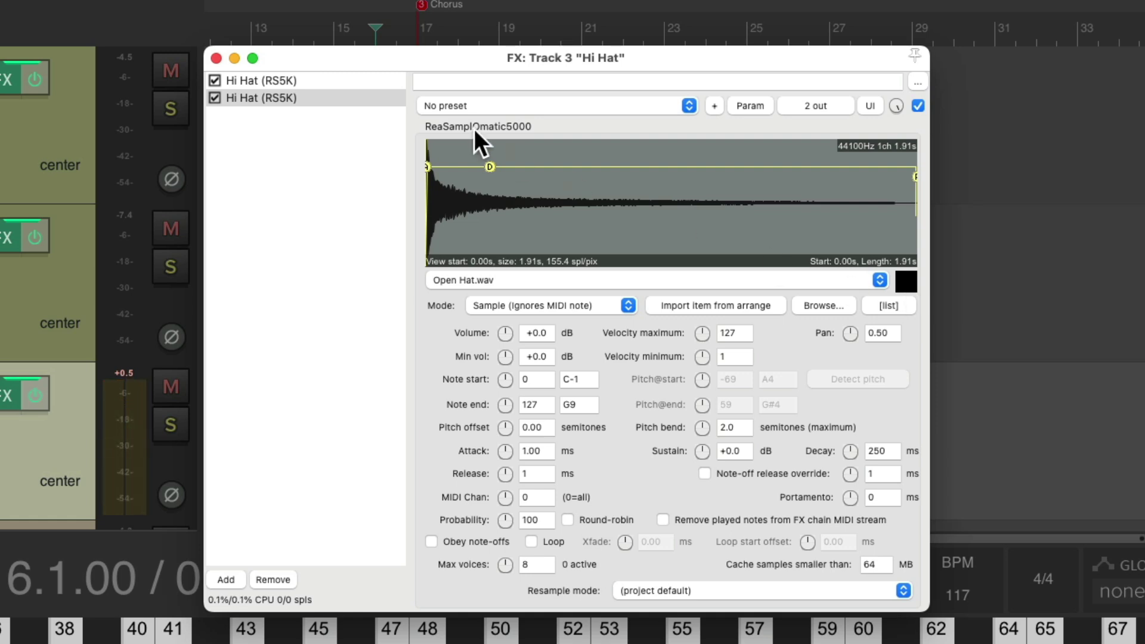
click(331, 79)
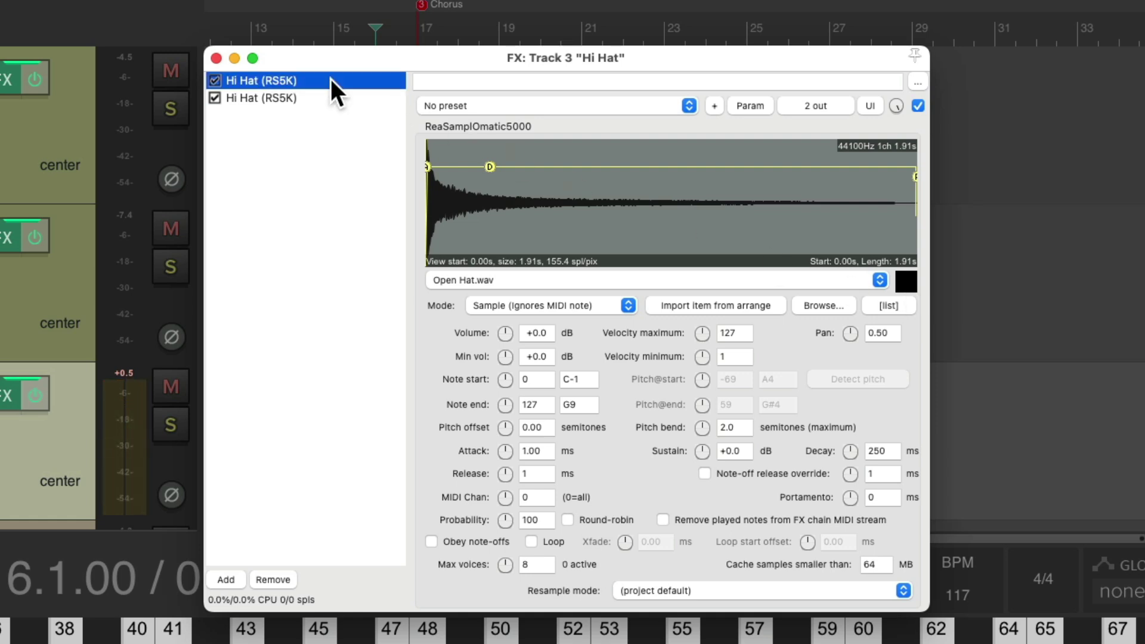
click(901, 282)
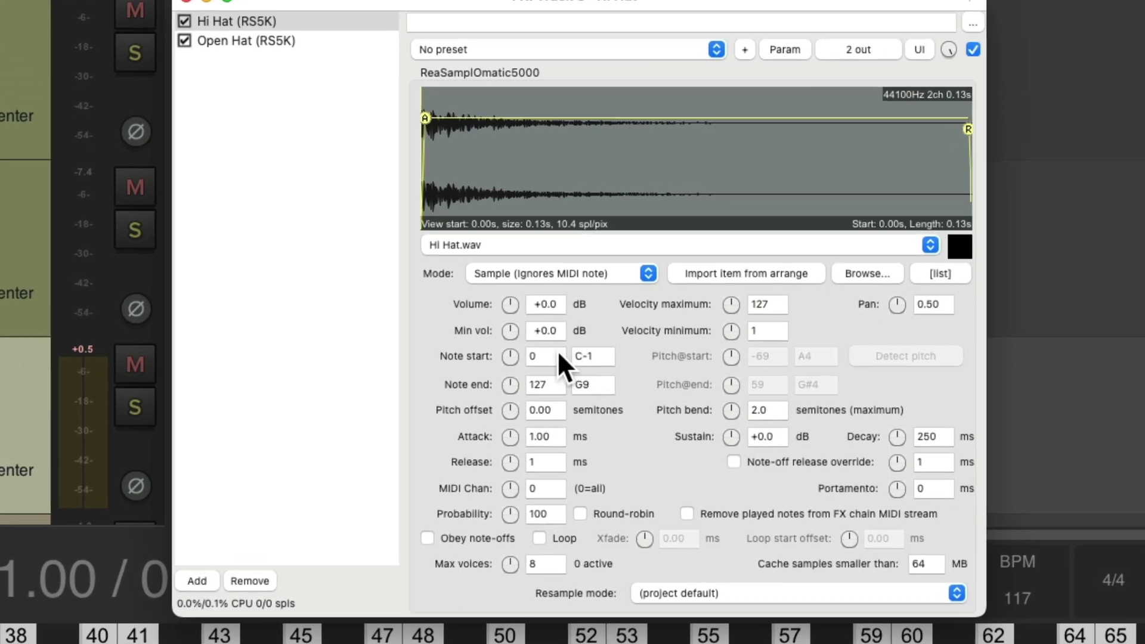
Limit the closed hi-hat sampler to note 42 and lower its minimum volume.
click(539, 379)
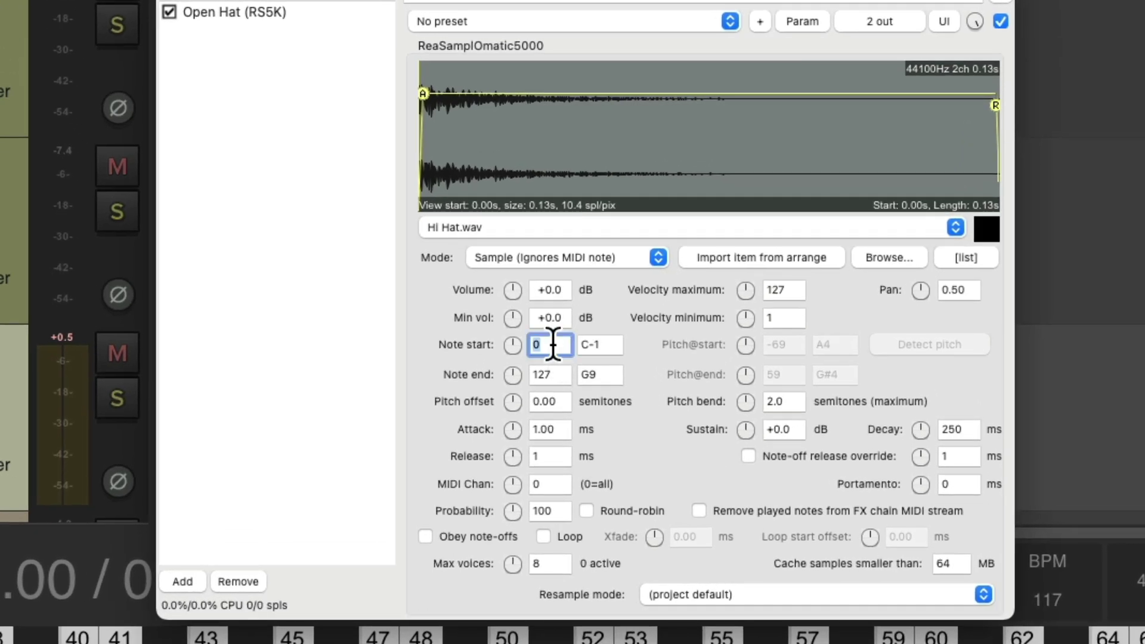
text(42)
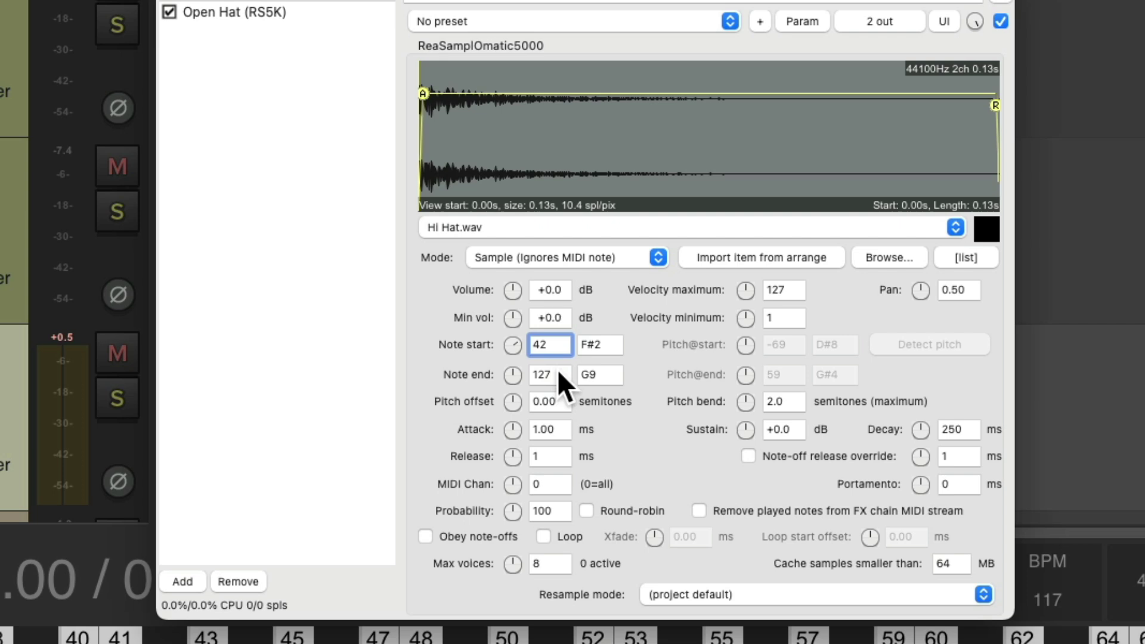
click(538, 373)
text(42)
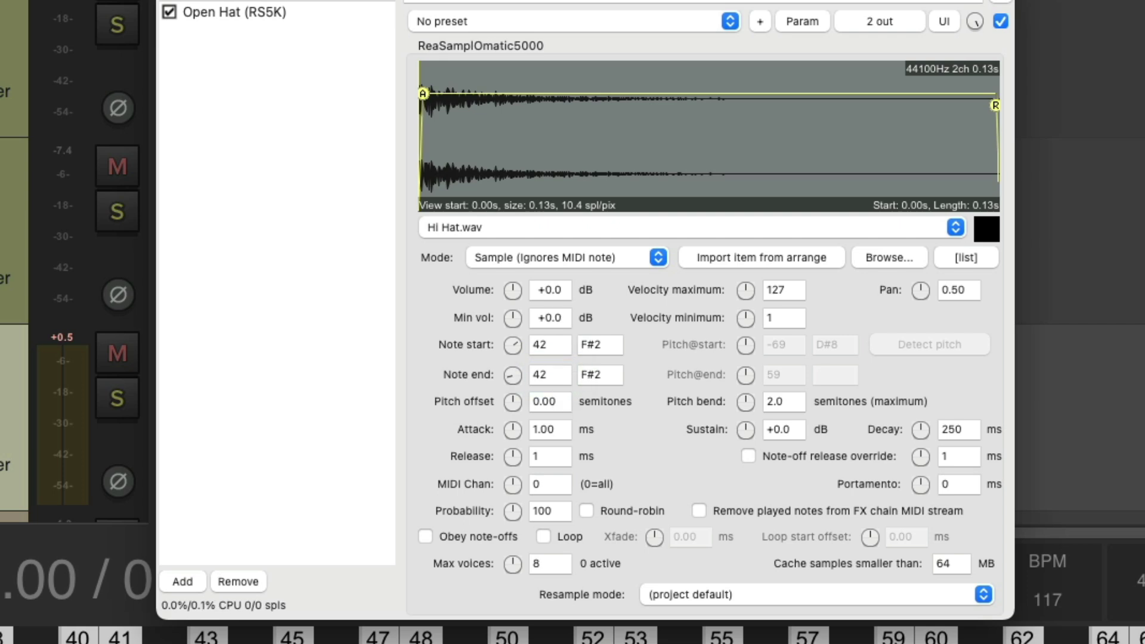
drag(513, 322, 512, 339)
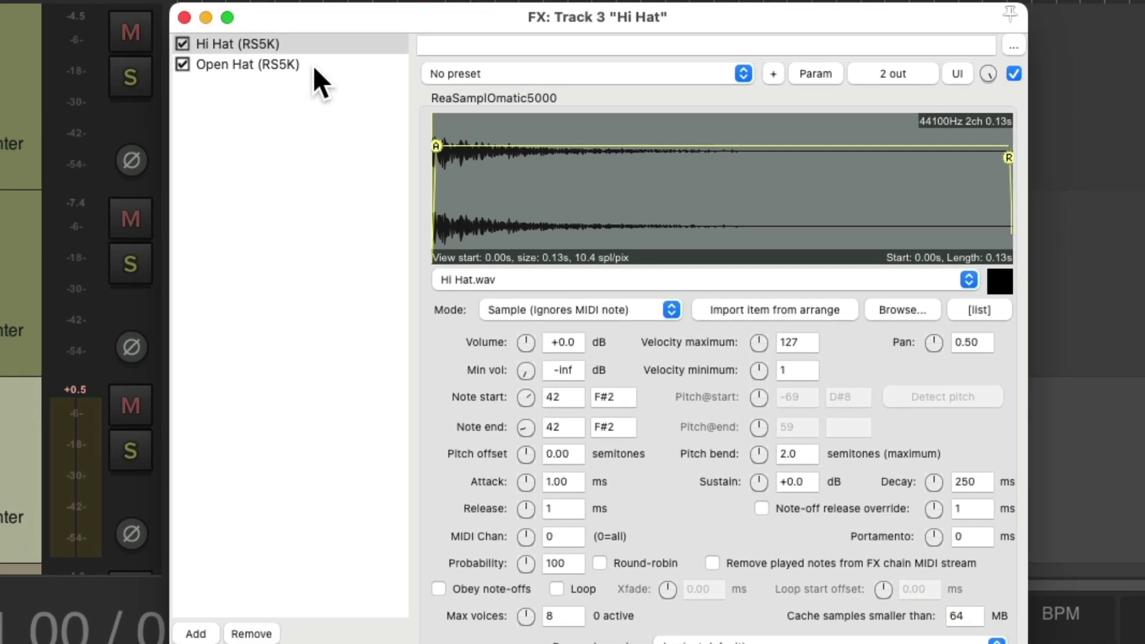
Map the Open Hat sampler to note 46 with -inf minimum volume and note-offs obeyed.
click(300, 14)
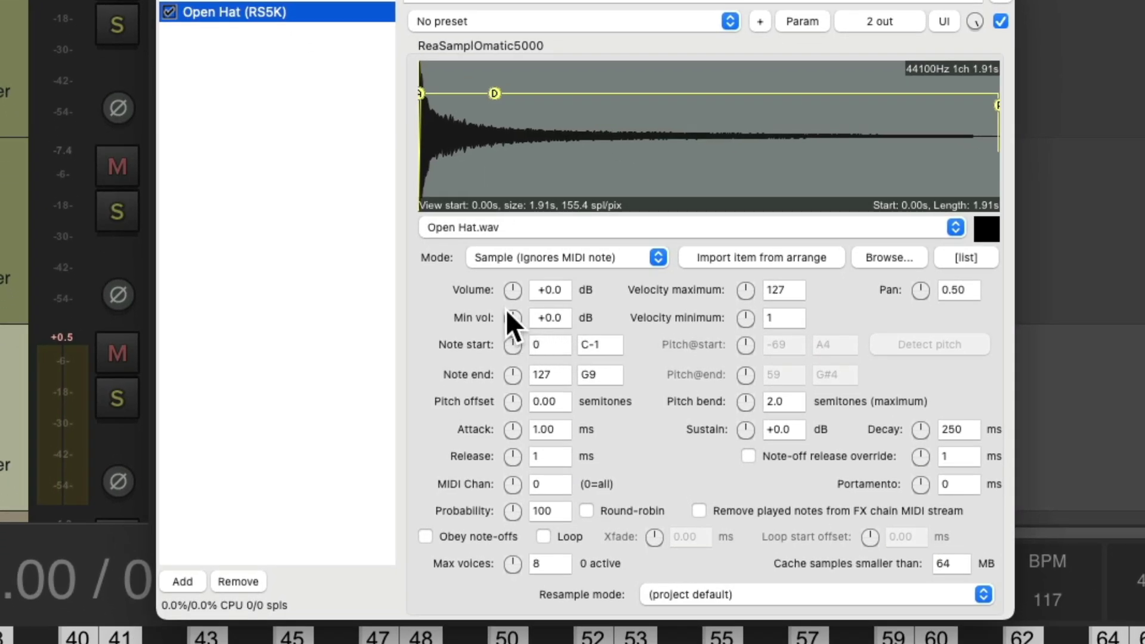
double_click(512, 318)
click(550, 345)
text(46)
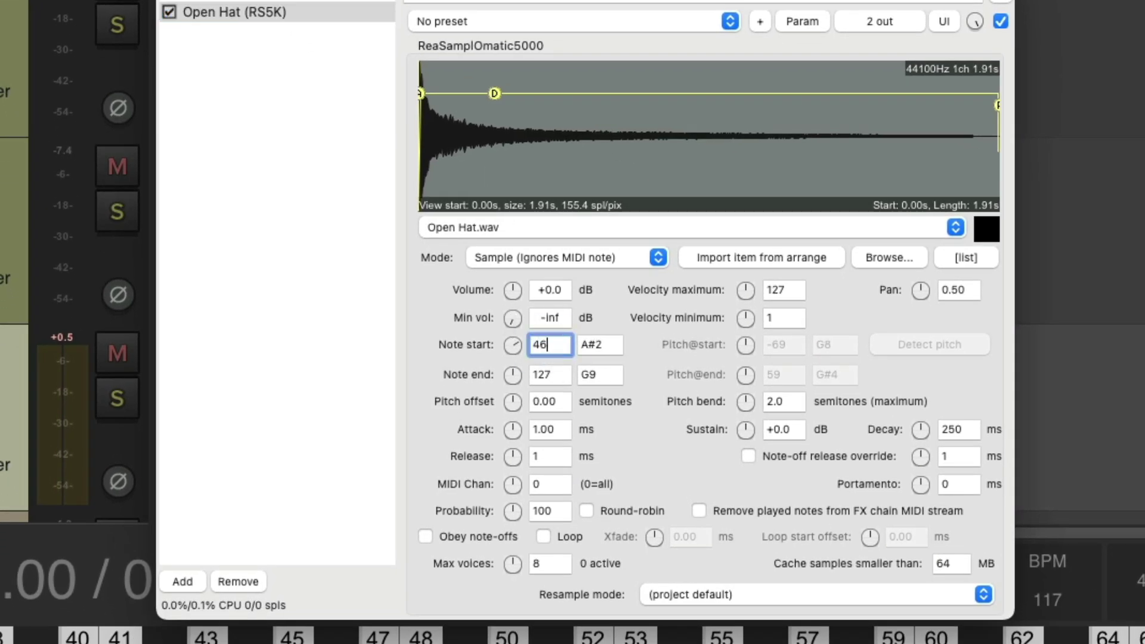
double_click(561, 374)
text(46)
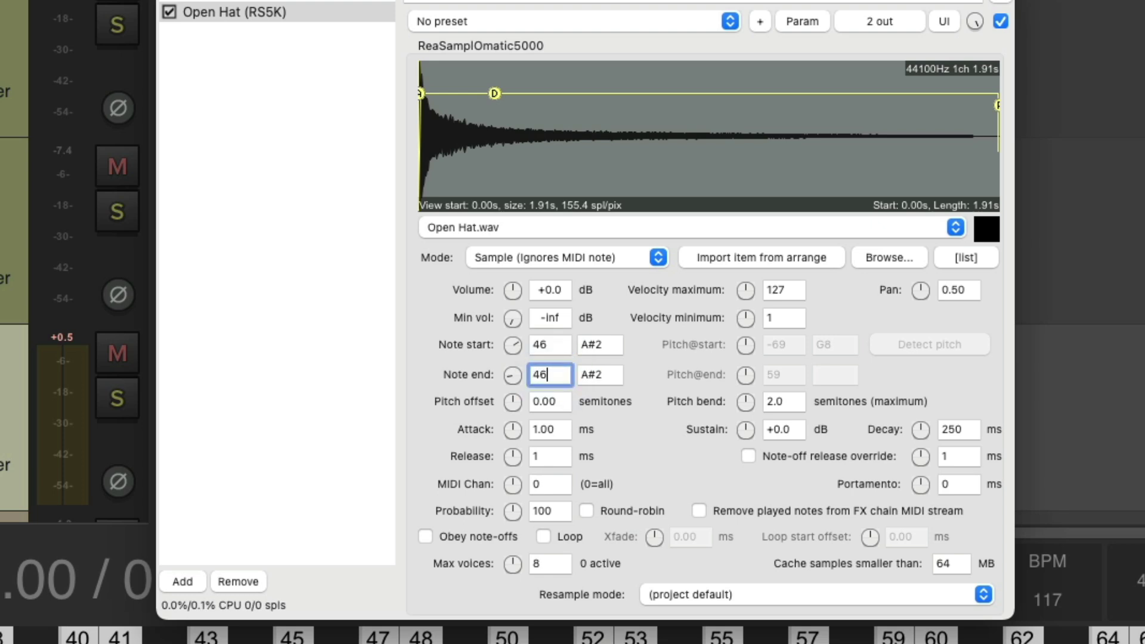
click(426, 536)
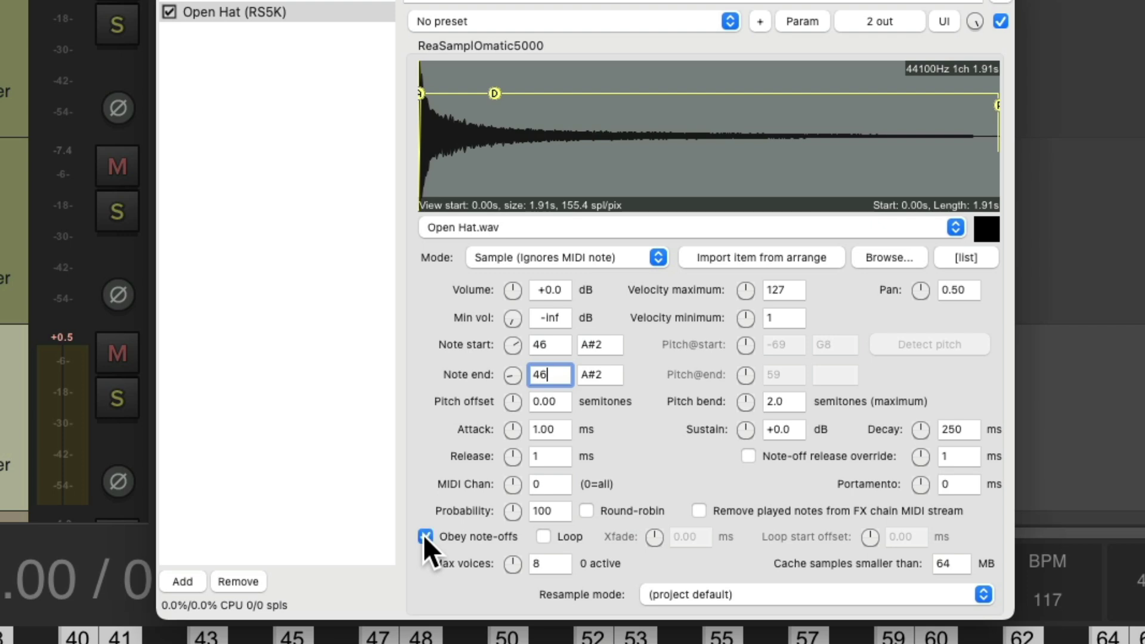
click(982, 231)
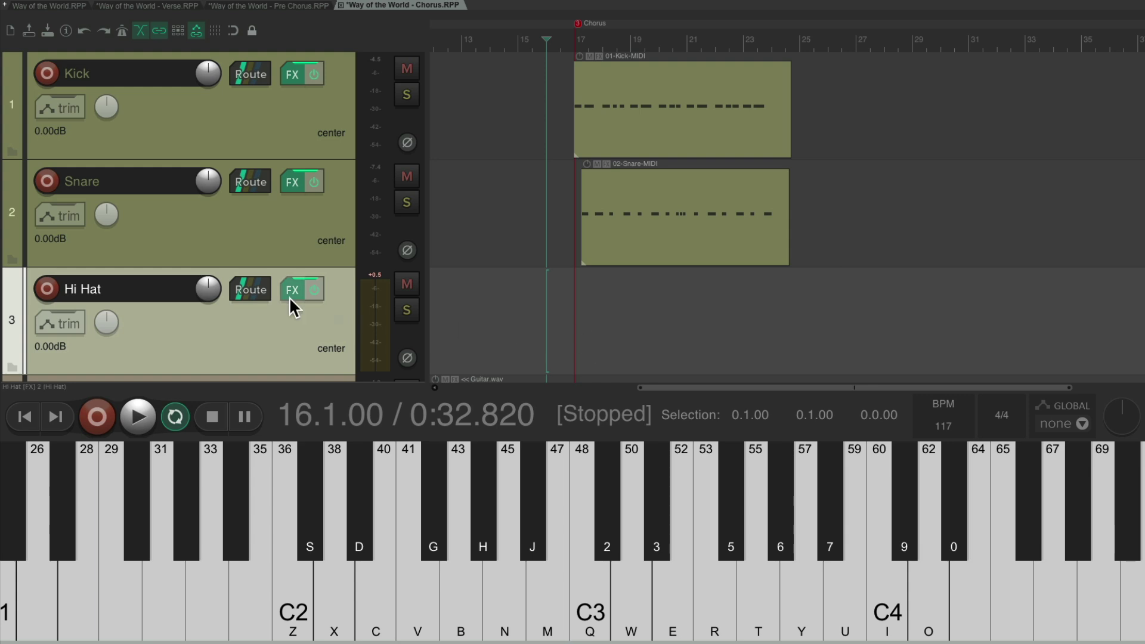
Record a closed and open hi-hat pattern on the G and J keys, then stop and disarm Hi Hat.
click(48, 289)
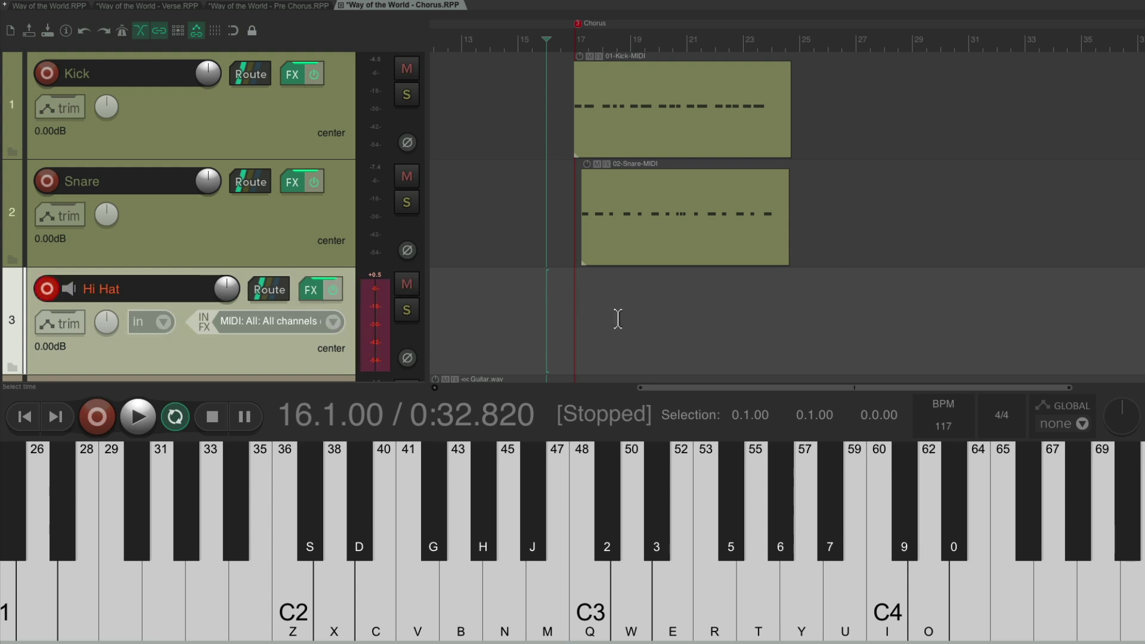
key(ctrl+r)
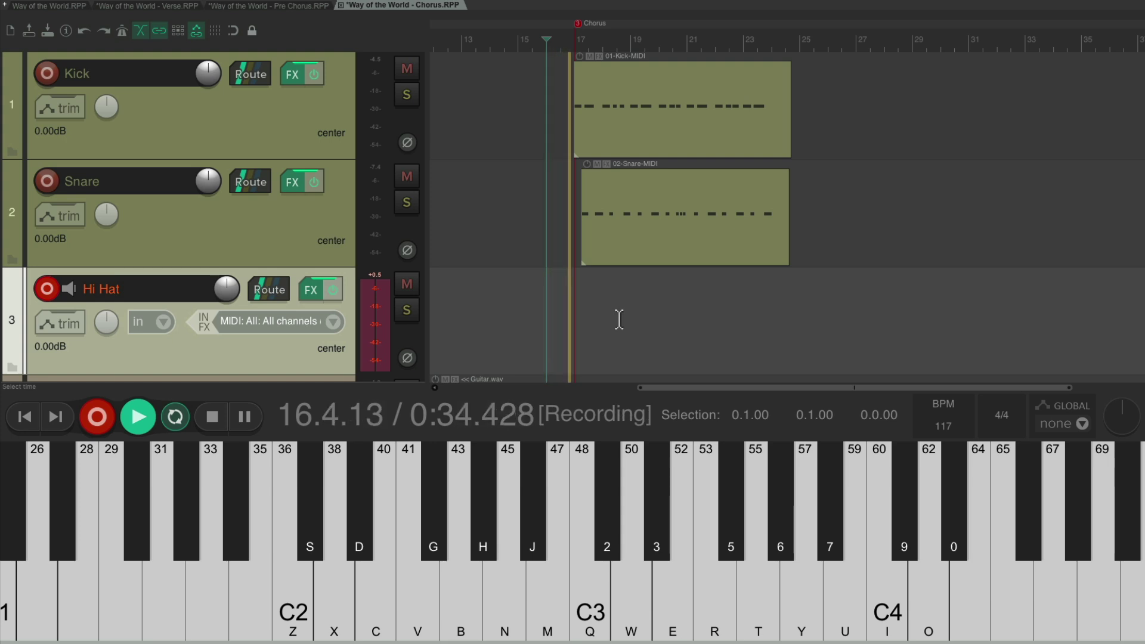
key(g)
key(j)
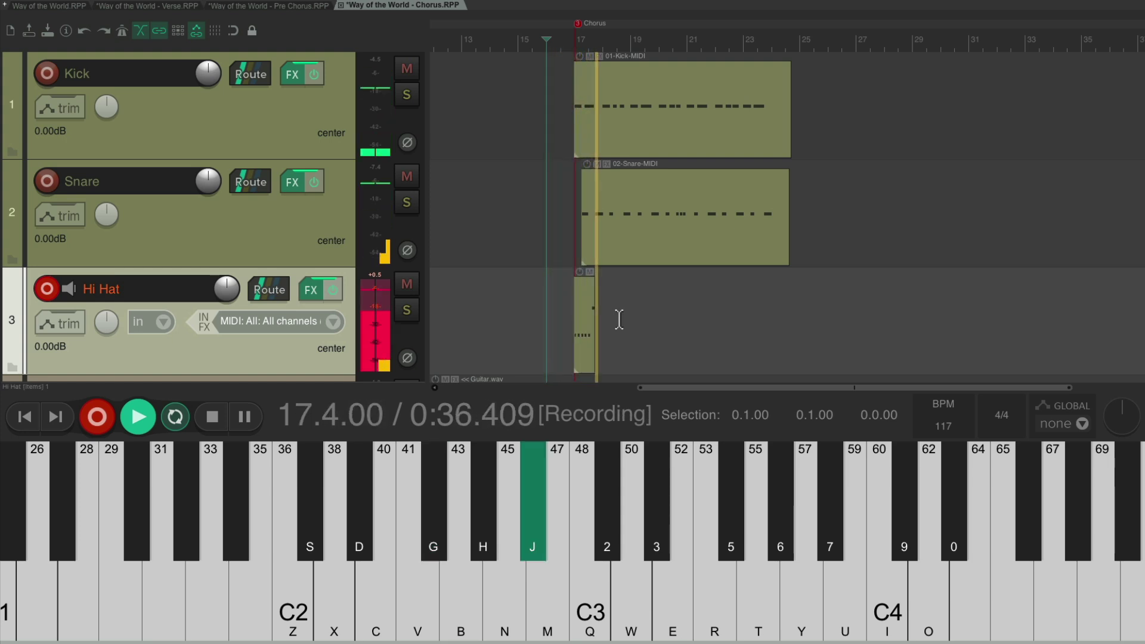
key(j)
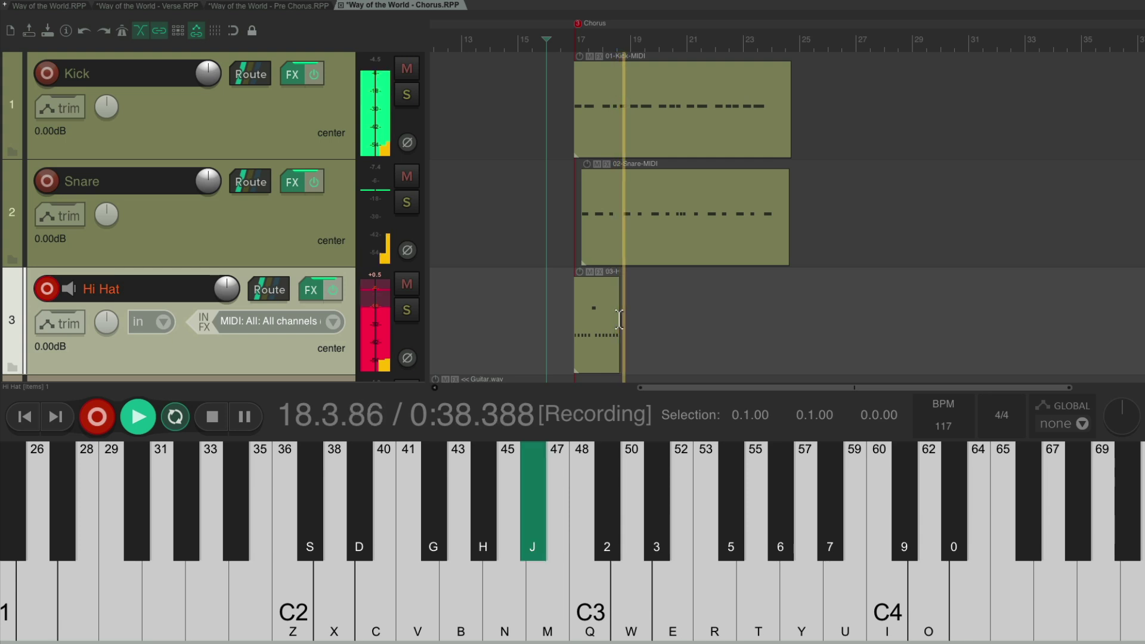
key(j)
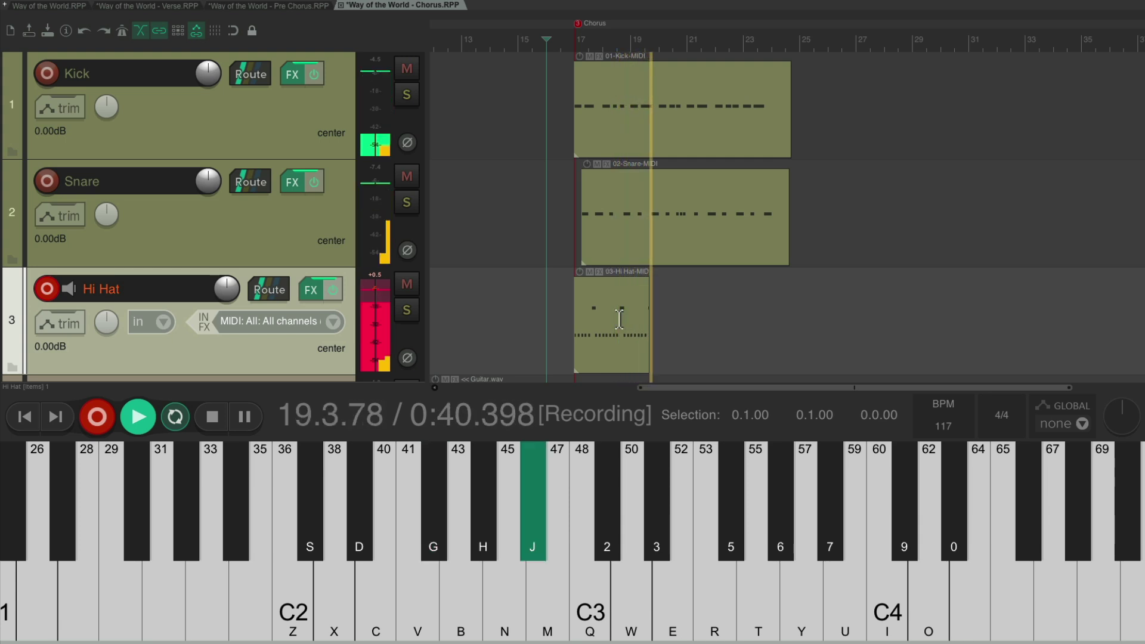
key(g)
key(j)
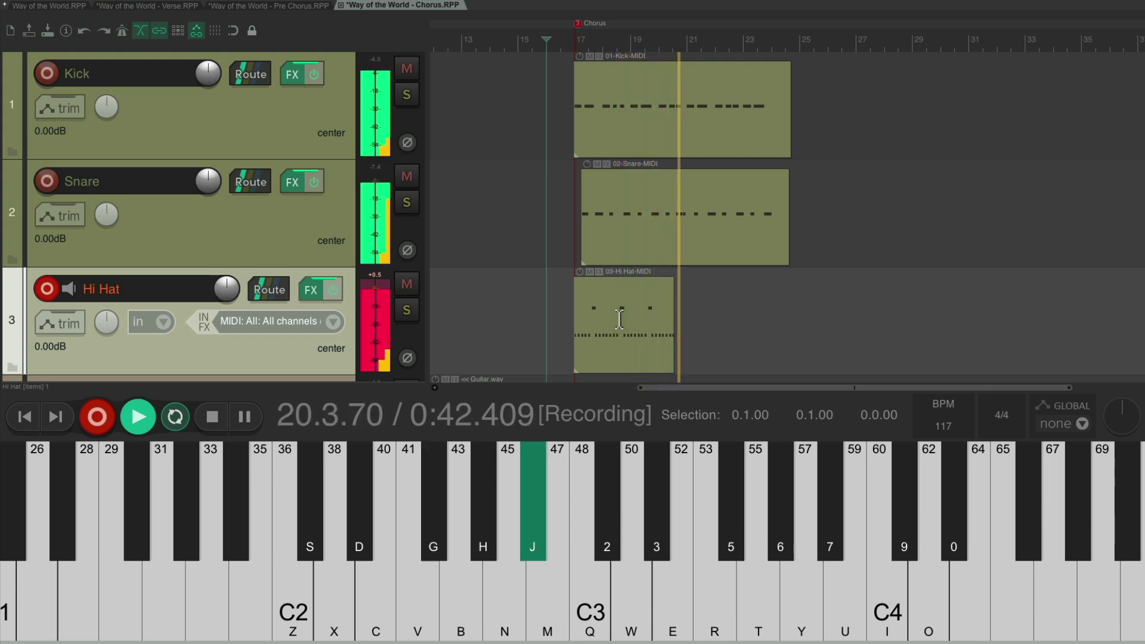
key(g)
key(j)
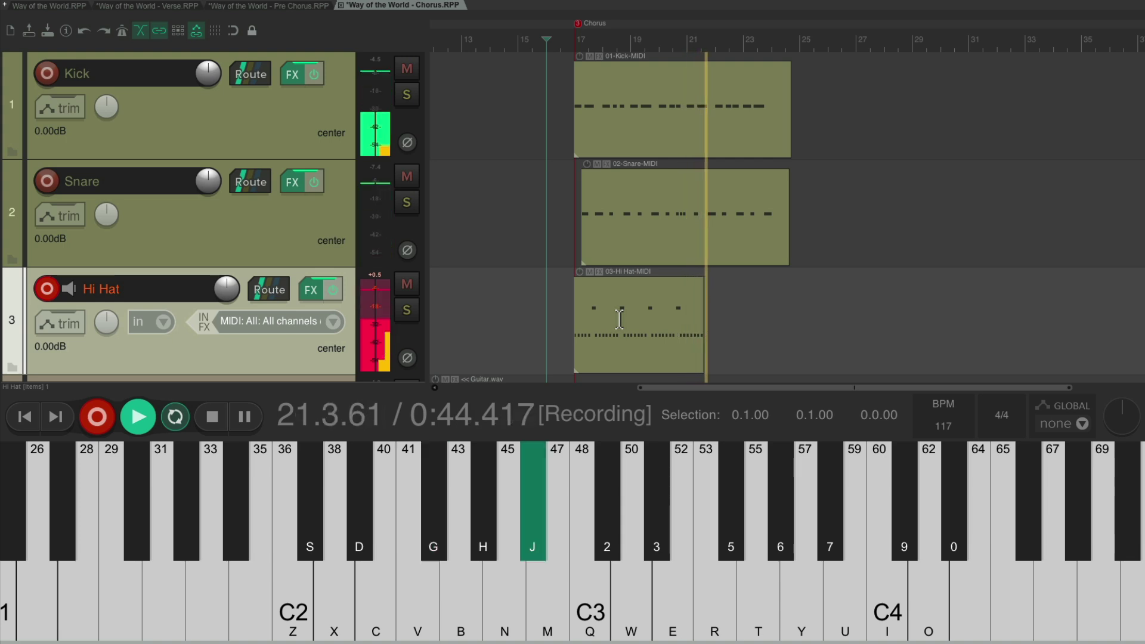
key(g)
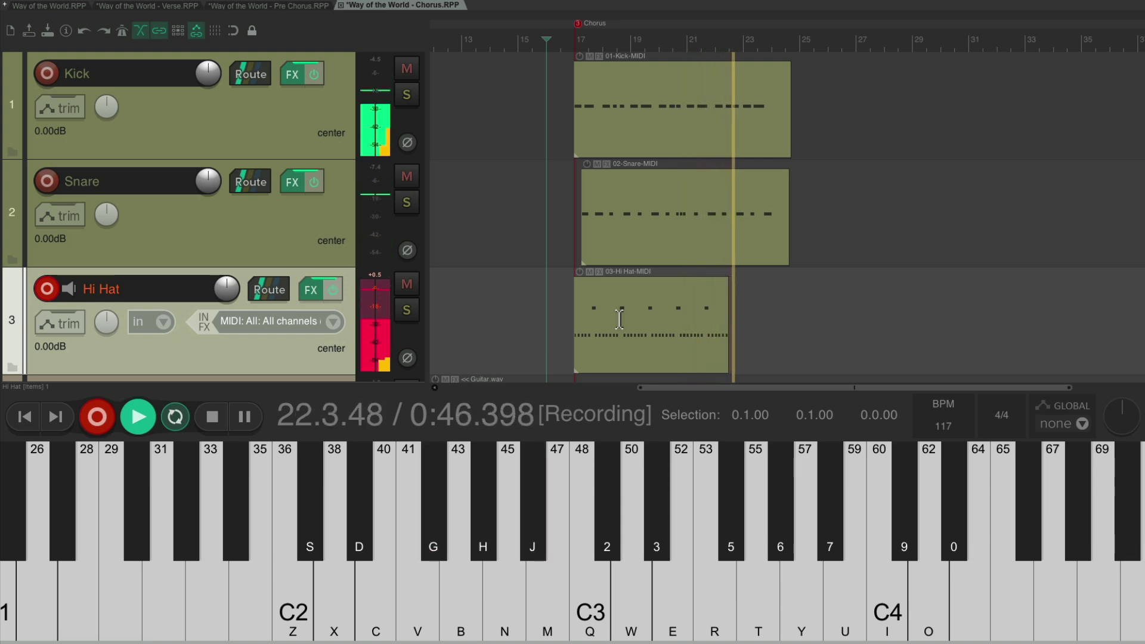
key(j)
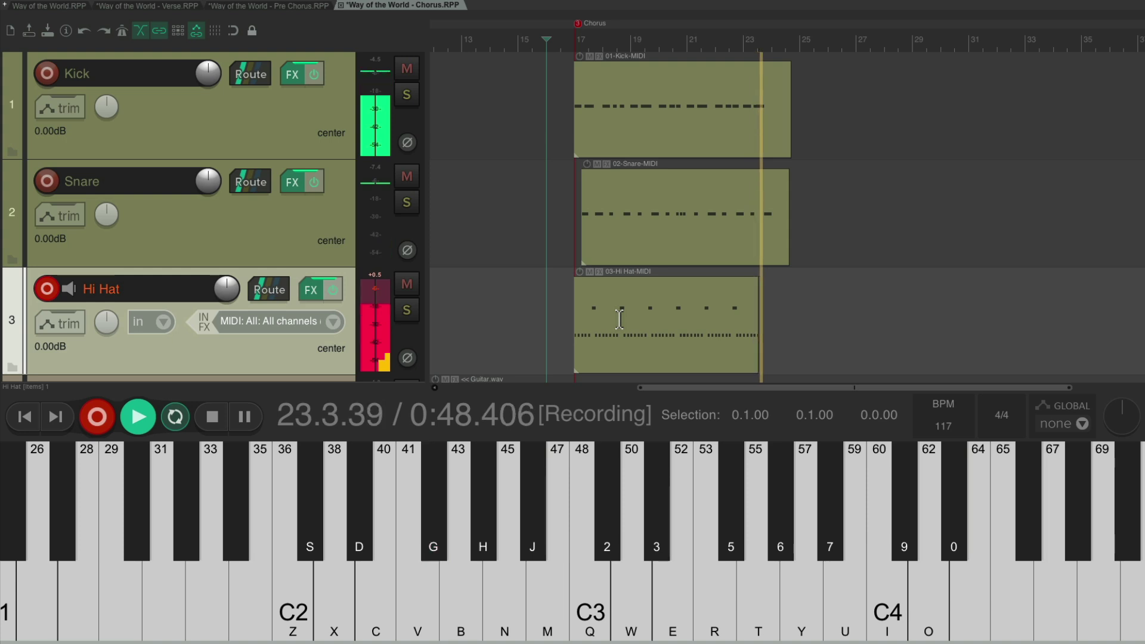
key(j)
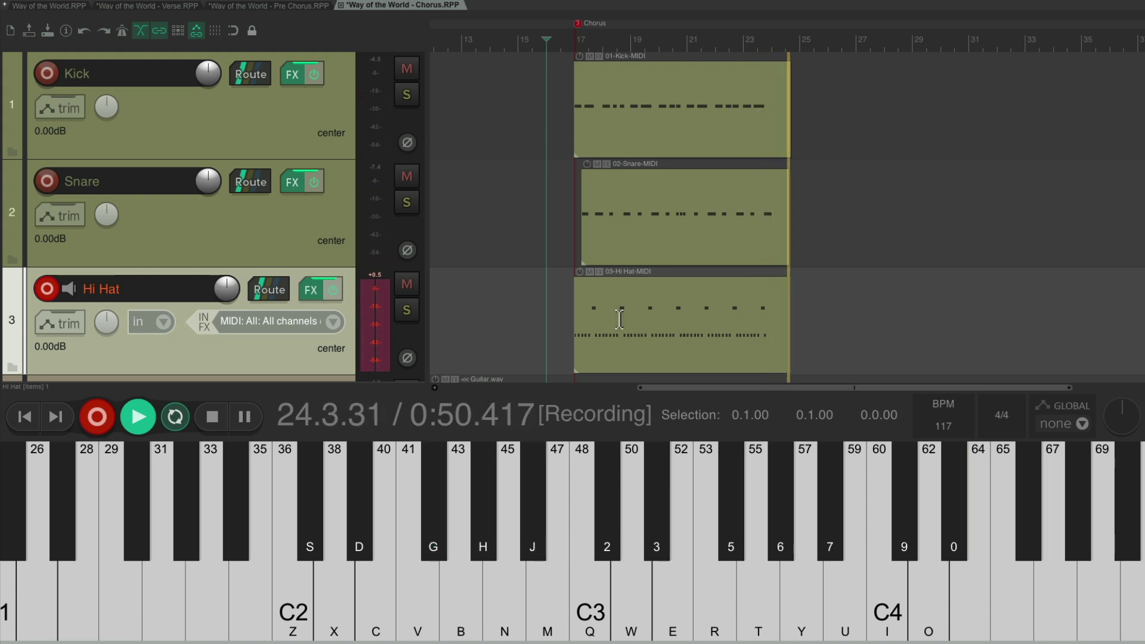
key(space)
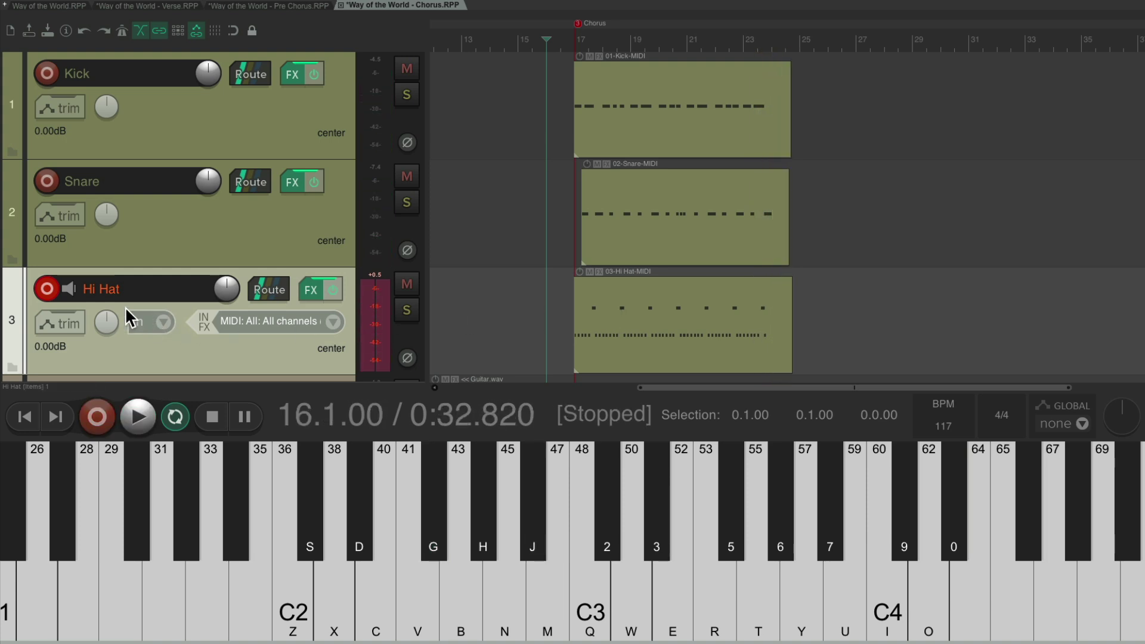
click(47, 289)
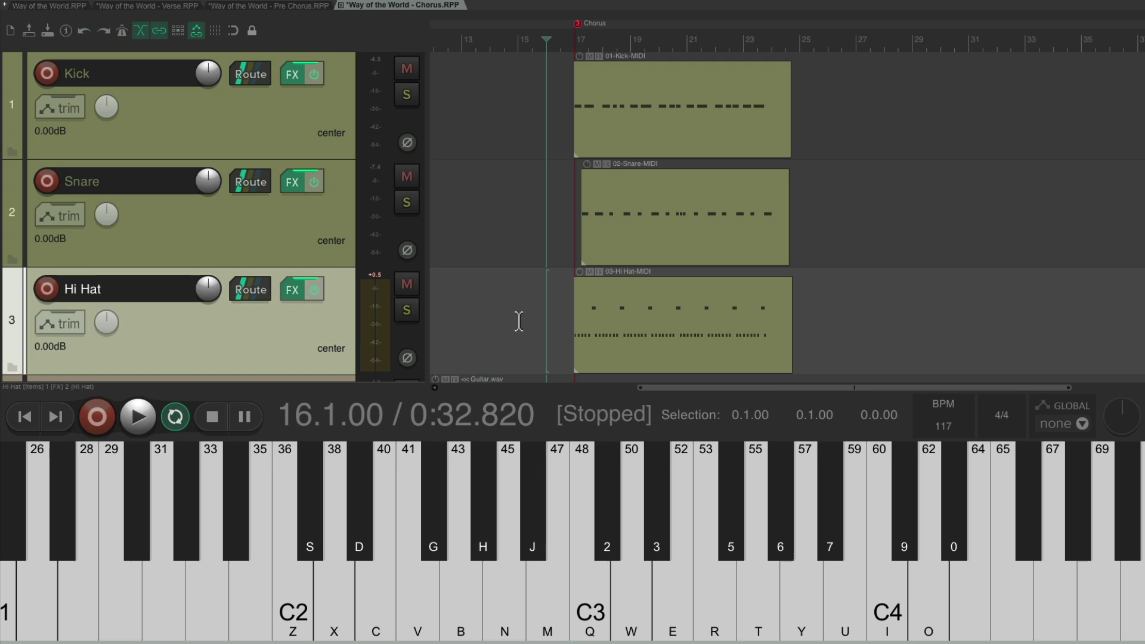
Insert Tamb.wav as a new track and record-arm it.
key(super+alt+x)
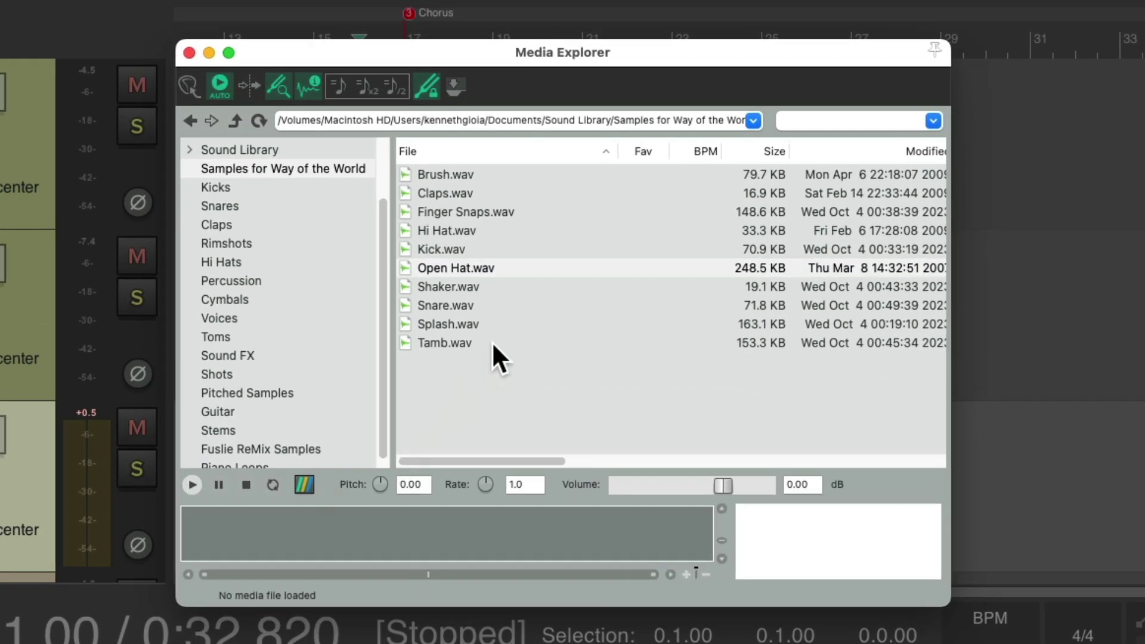
click(491, 341)
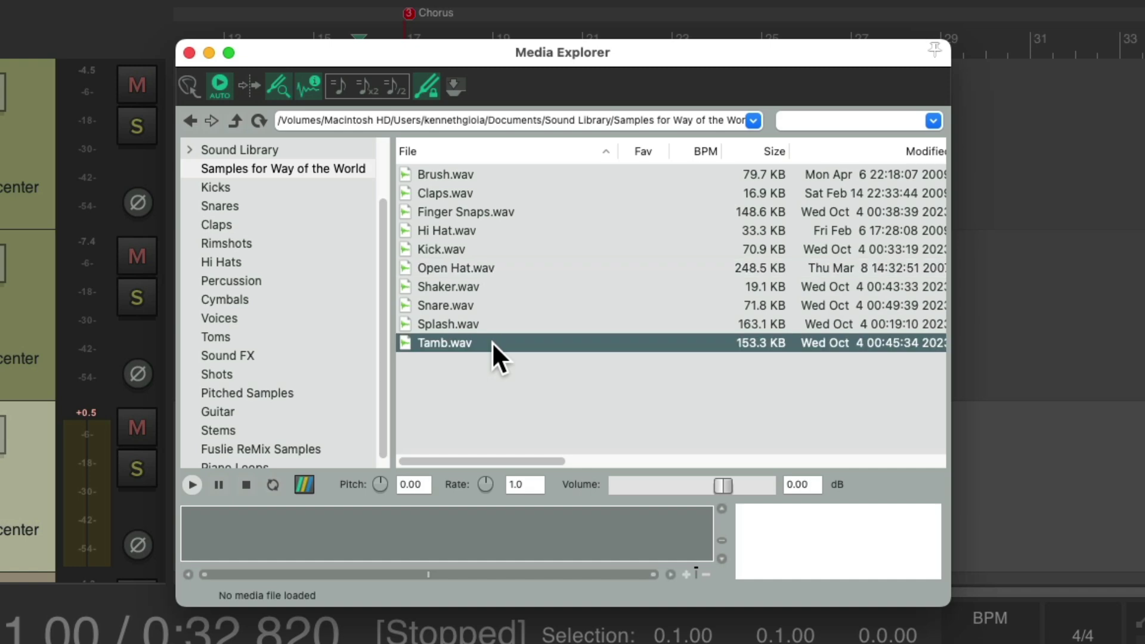
key(super+alt+x)
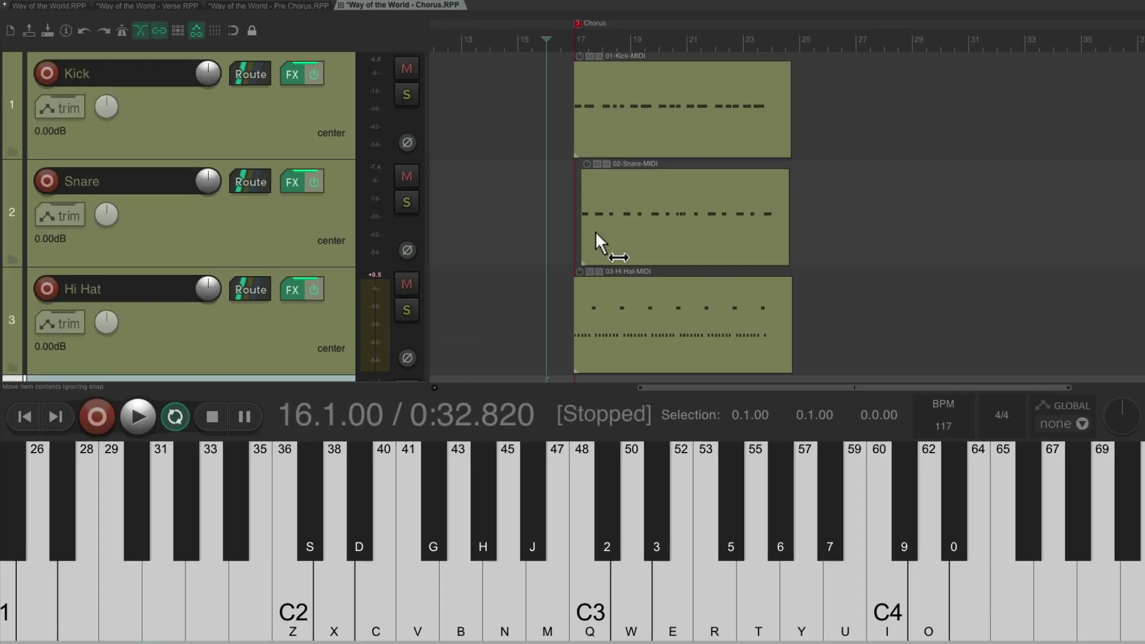
scroll(478, 312, down, 4)
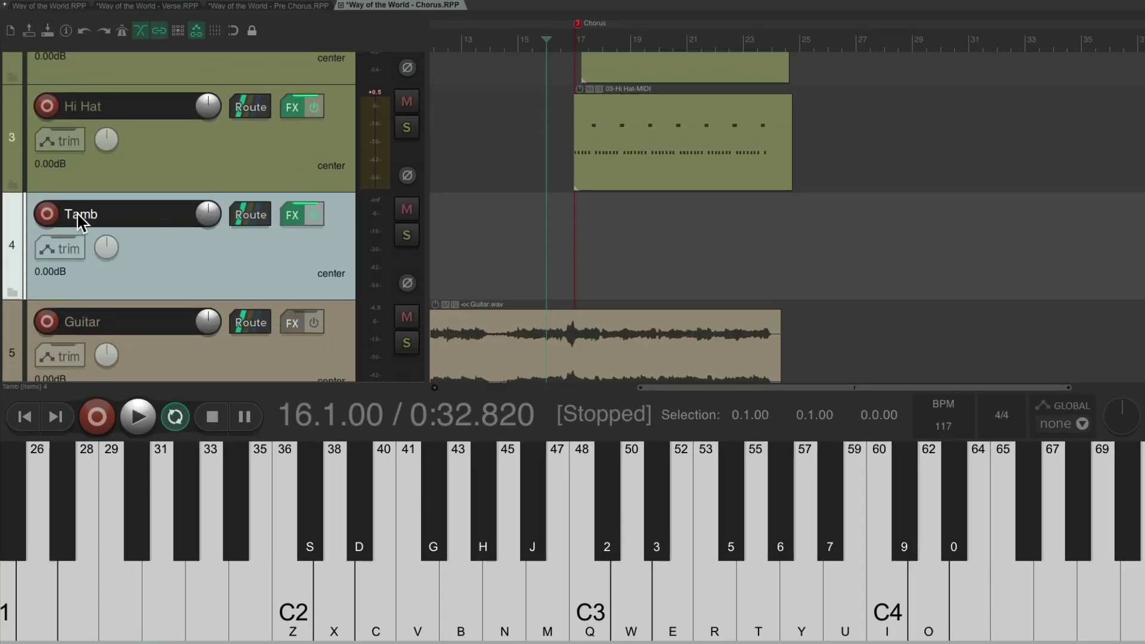
click(47, 214)
Record three tambourine hits on the Z key through the chorus end, then stop.
key(ctrl+r)
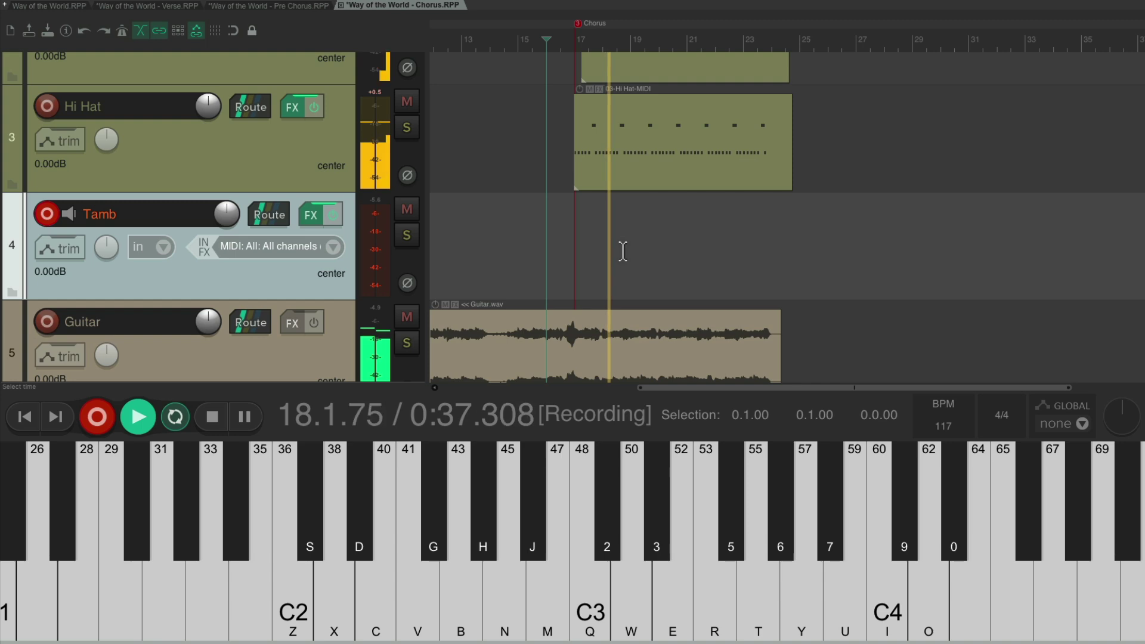
key(z)
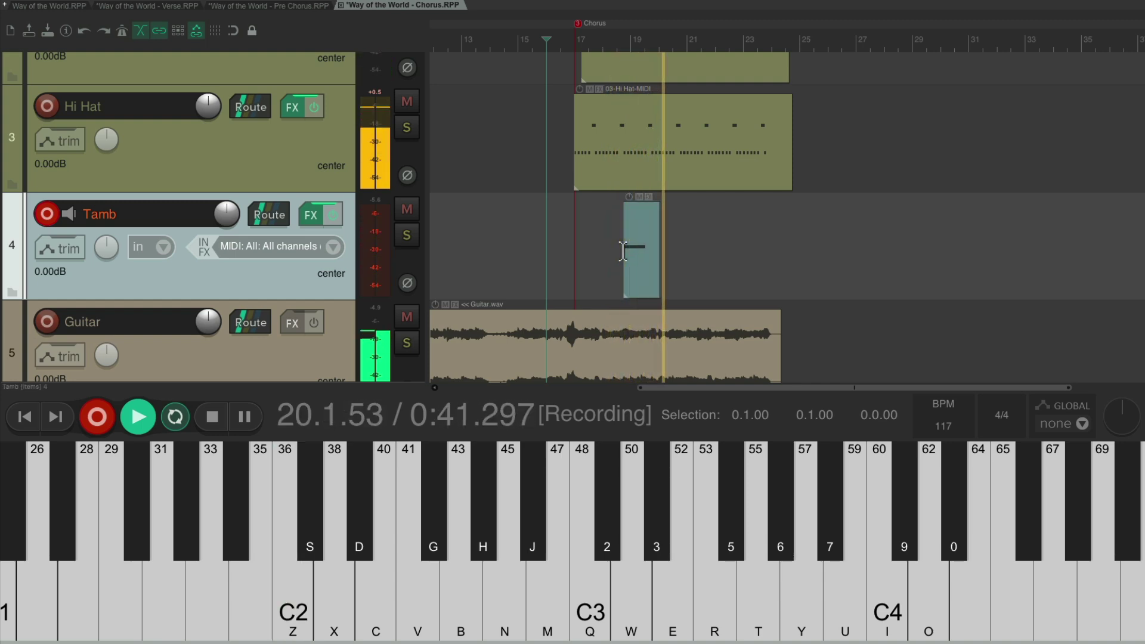
key(z)
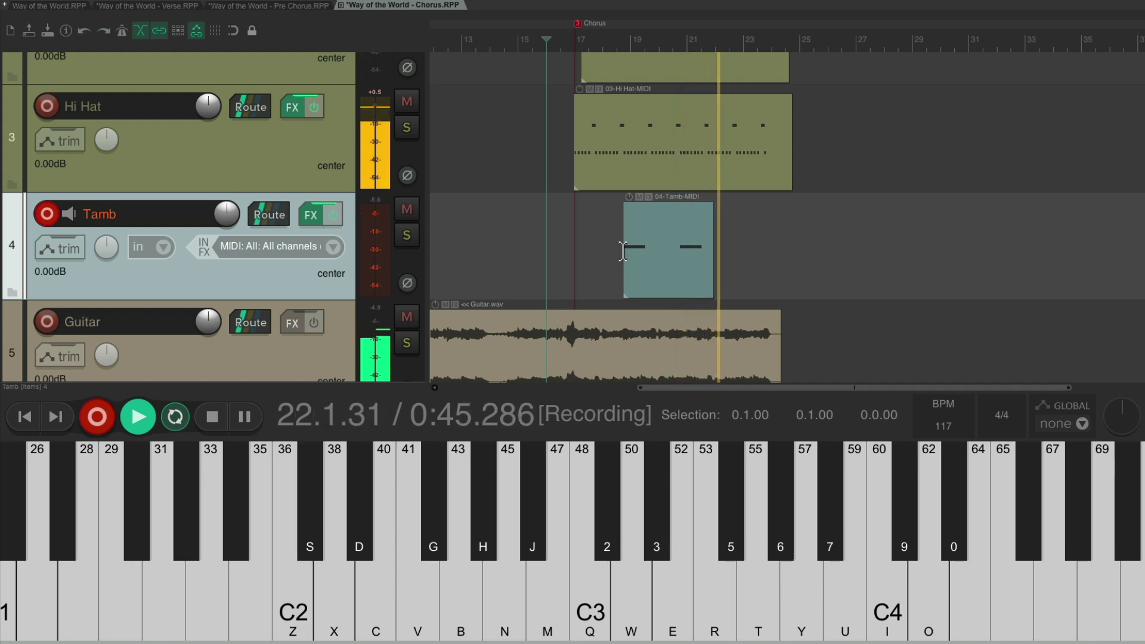
key(z)
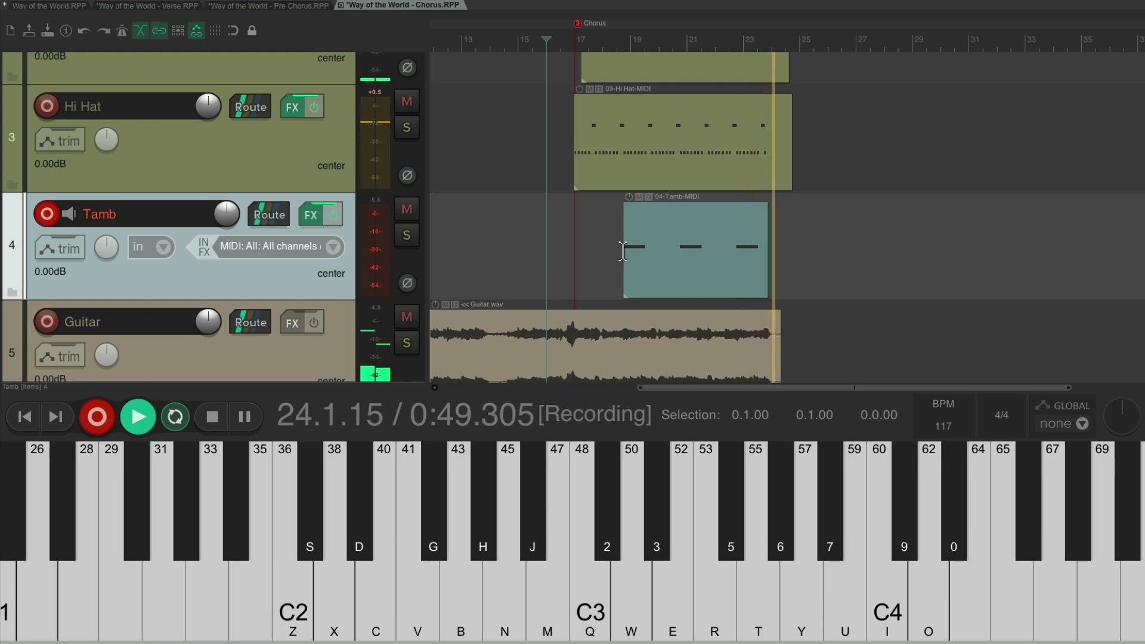
key(space)
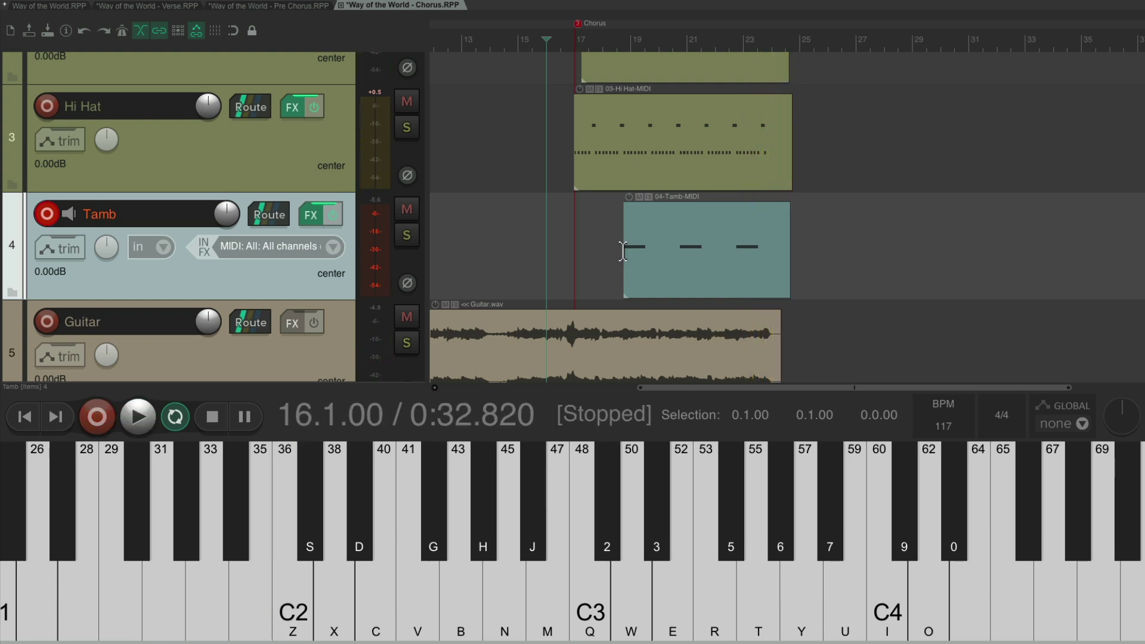
key(super+alt+x)
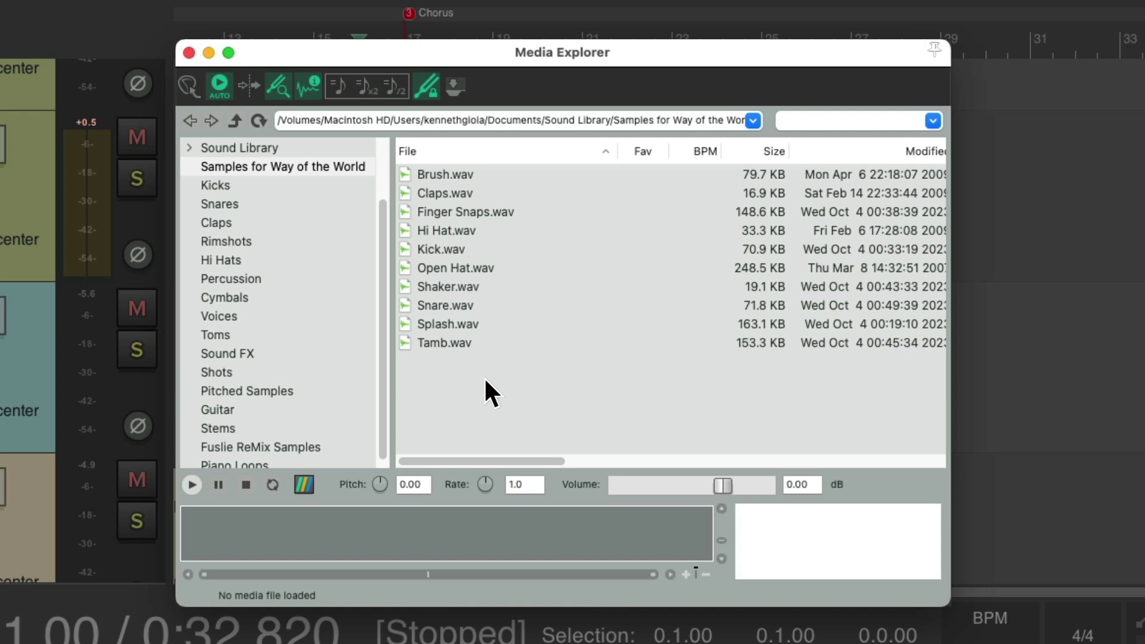
Insert Splash.wav on a new Splash track below Tamb.
click(439, 324)
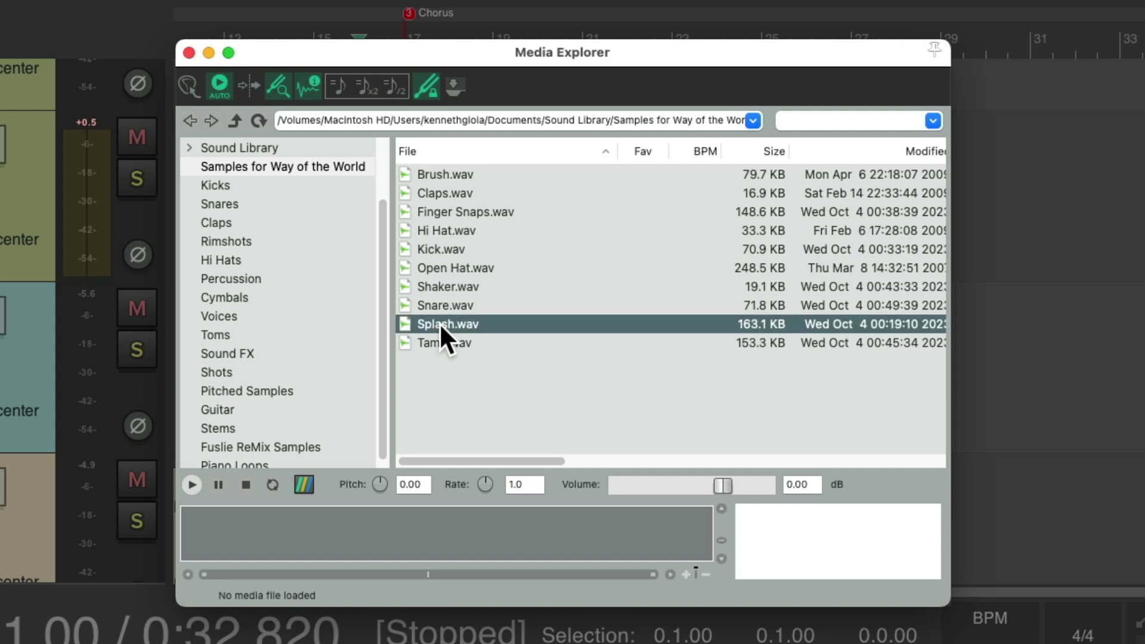
right_click(439, 323)
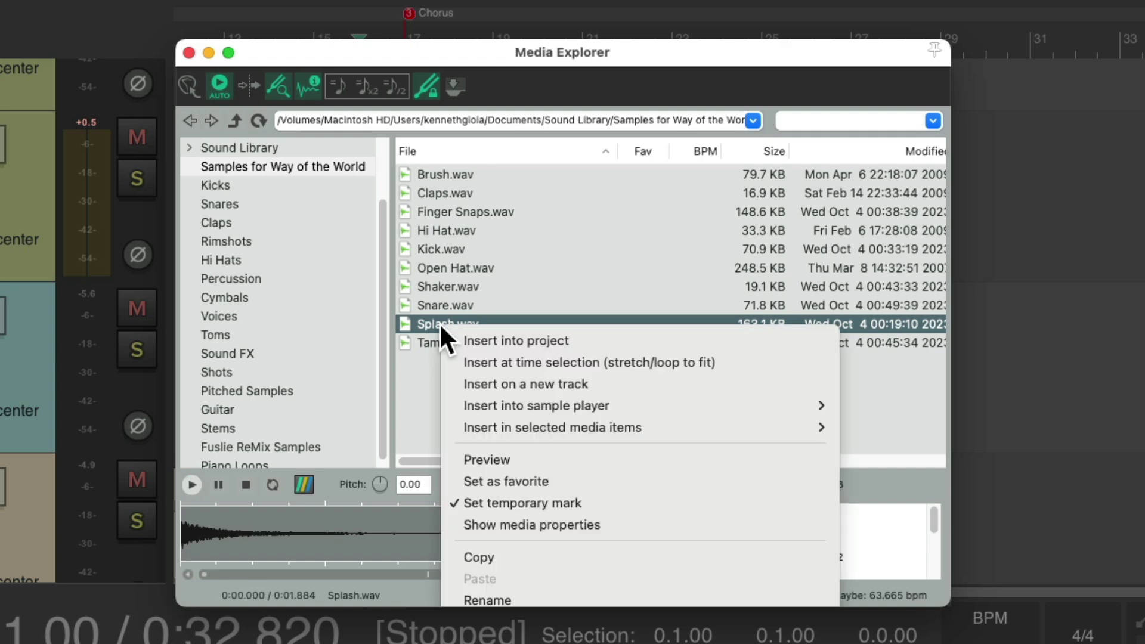
click(451, 384)
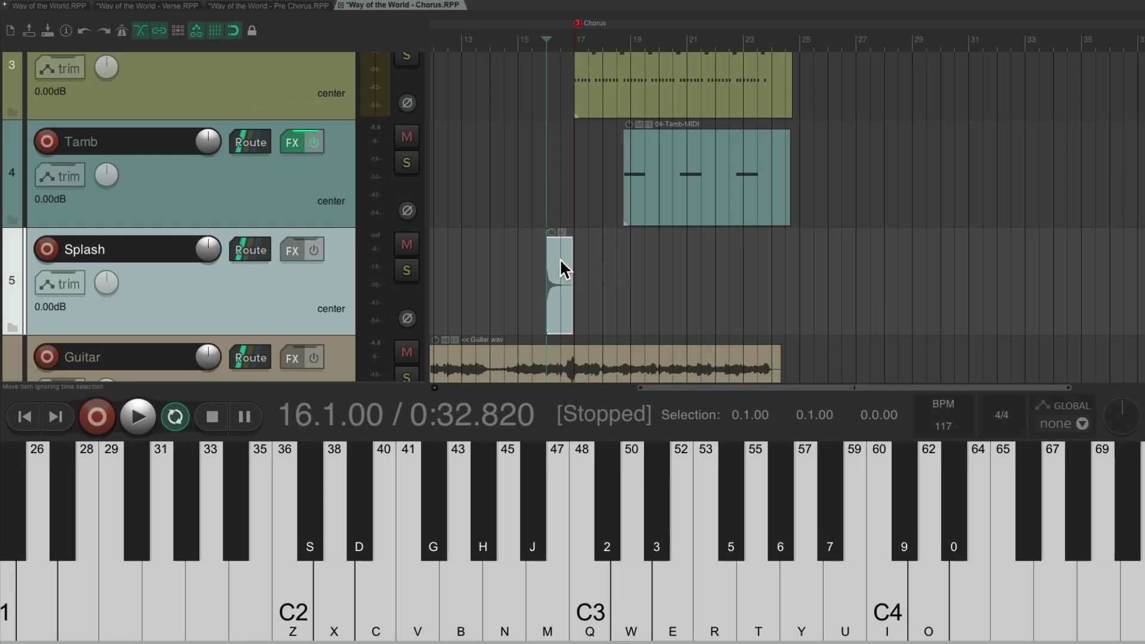
Move the splash hit onto bar 17 at the Chorus marker and play the chorus back.
drag(561, 259, 701, 251)
key(space)
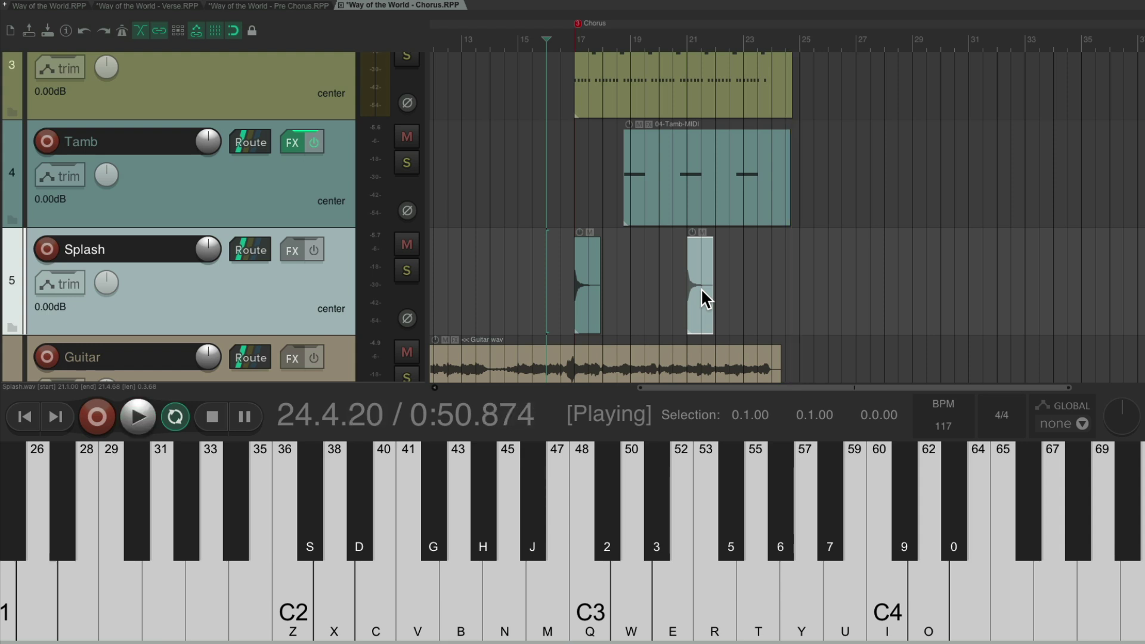
key(space)
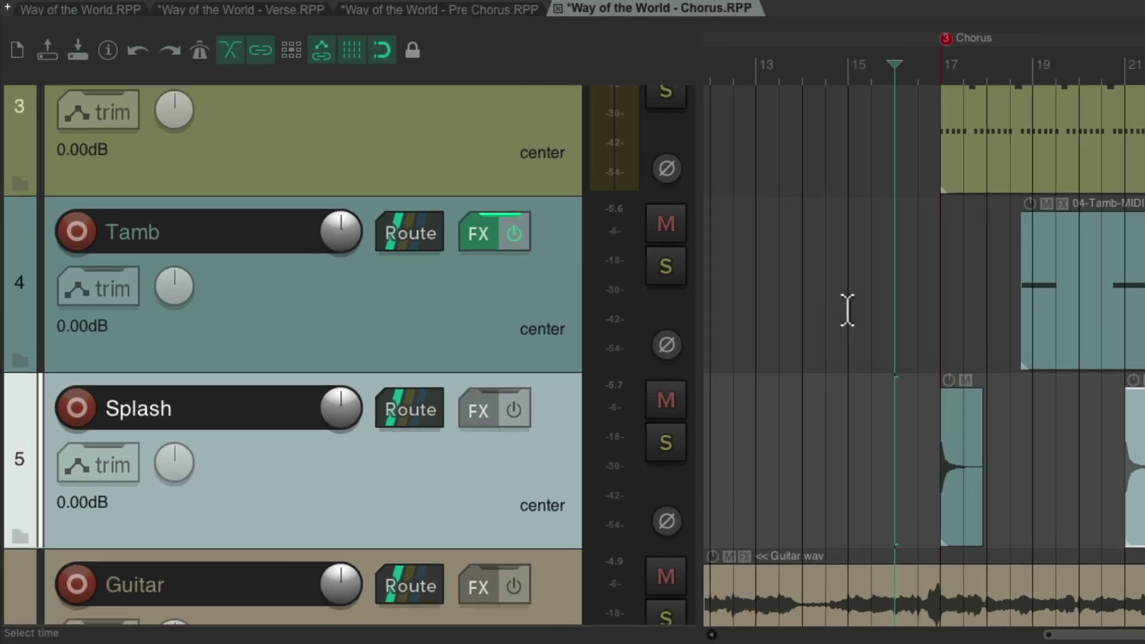
Copy the Verse's Kick through Claps tracks and paste them into Way of the World.RPP.
click(94, 9)
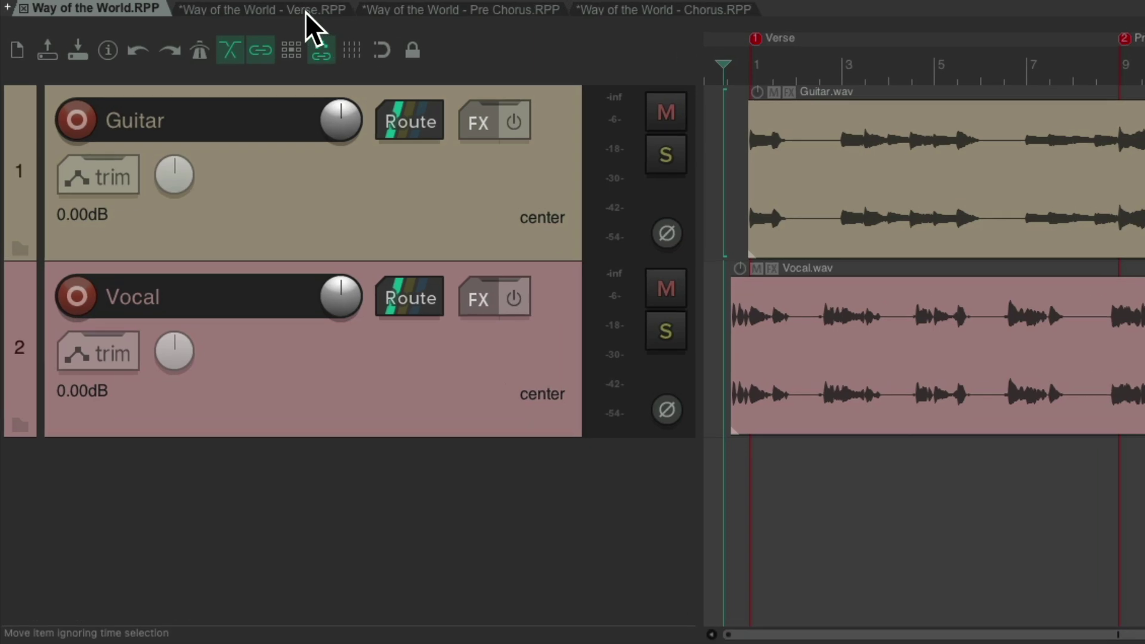
click(188, 8)
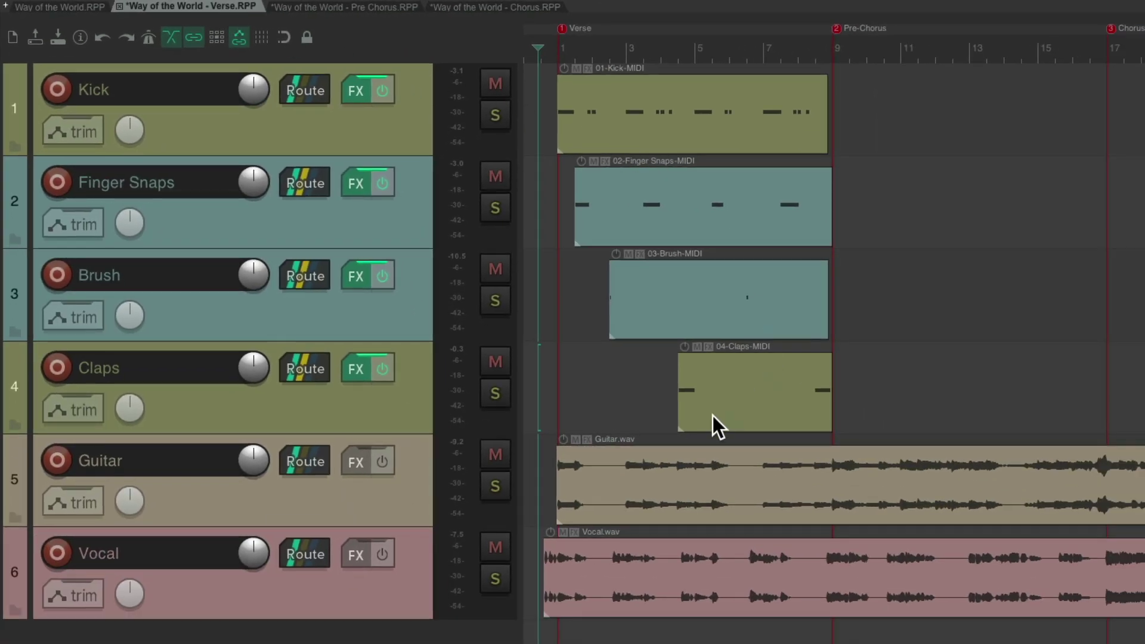
click(379, 133)
shift+click(406, 399)
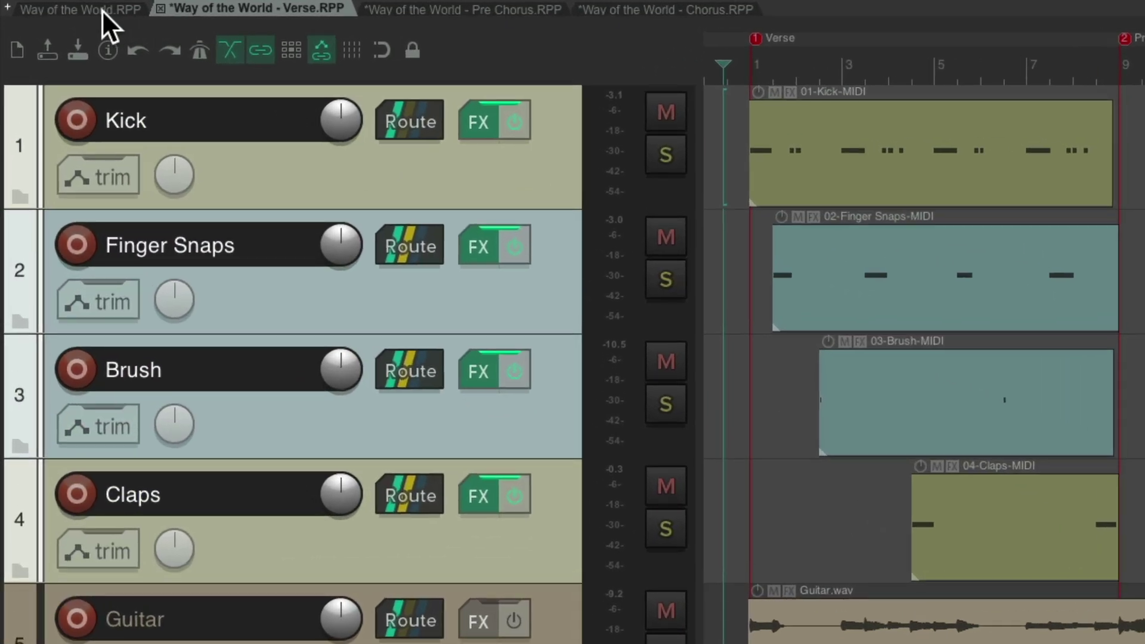
click(75, 8)
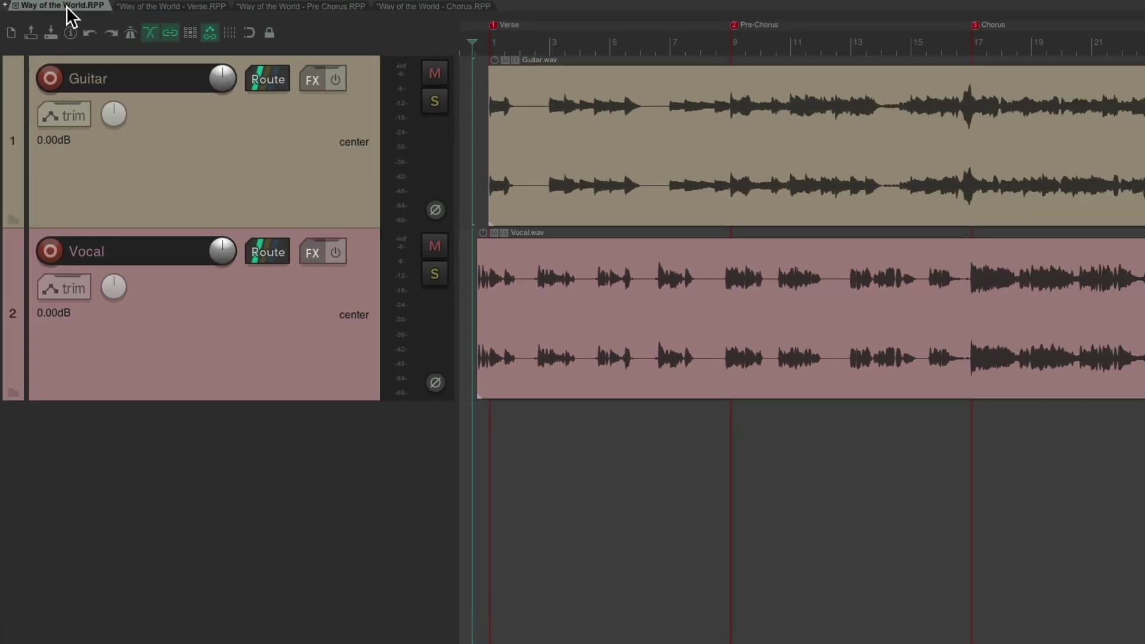
key(ctrl+v)
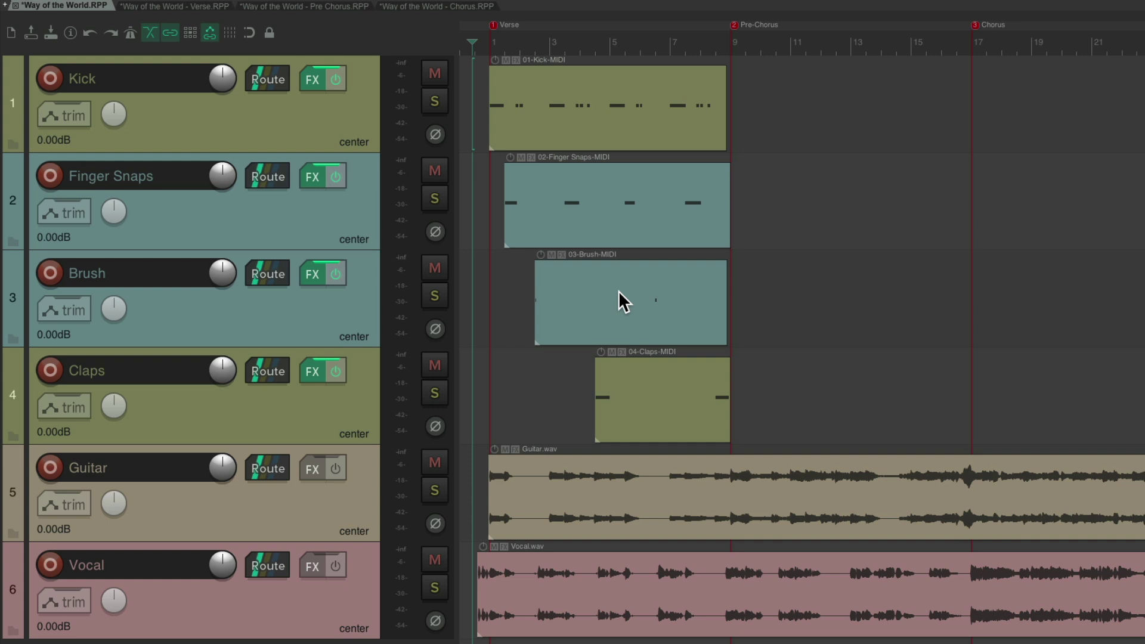
key(space)
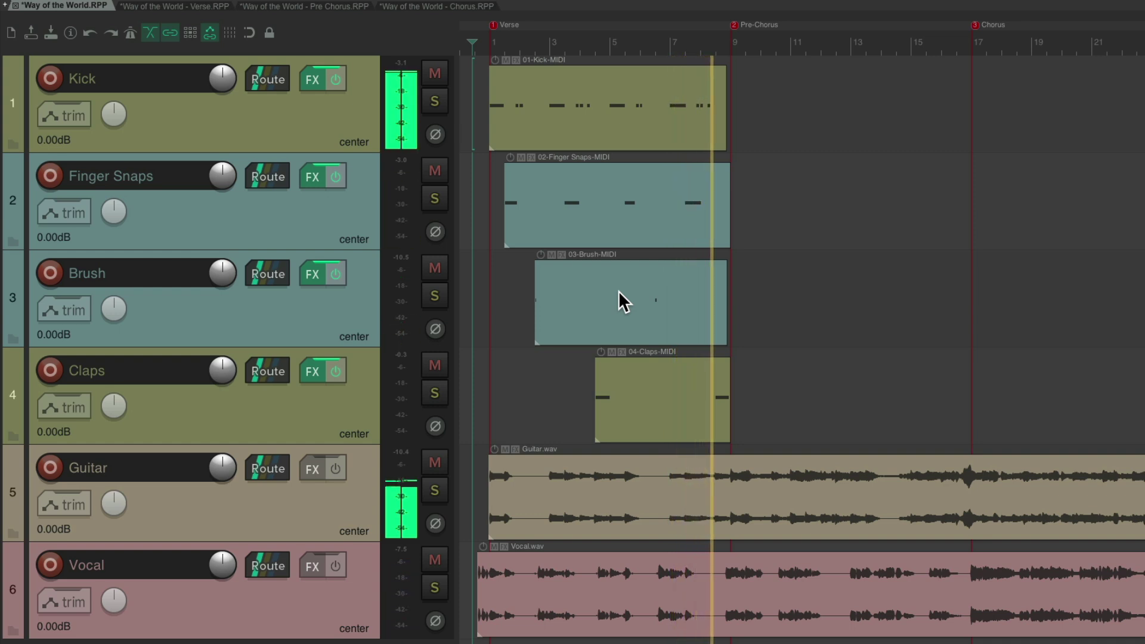
key(space)
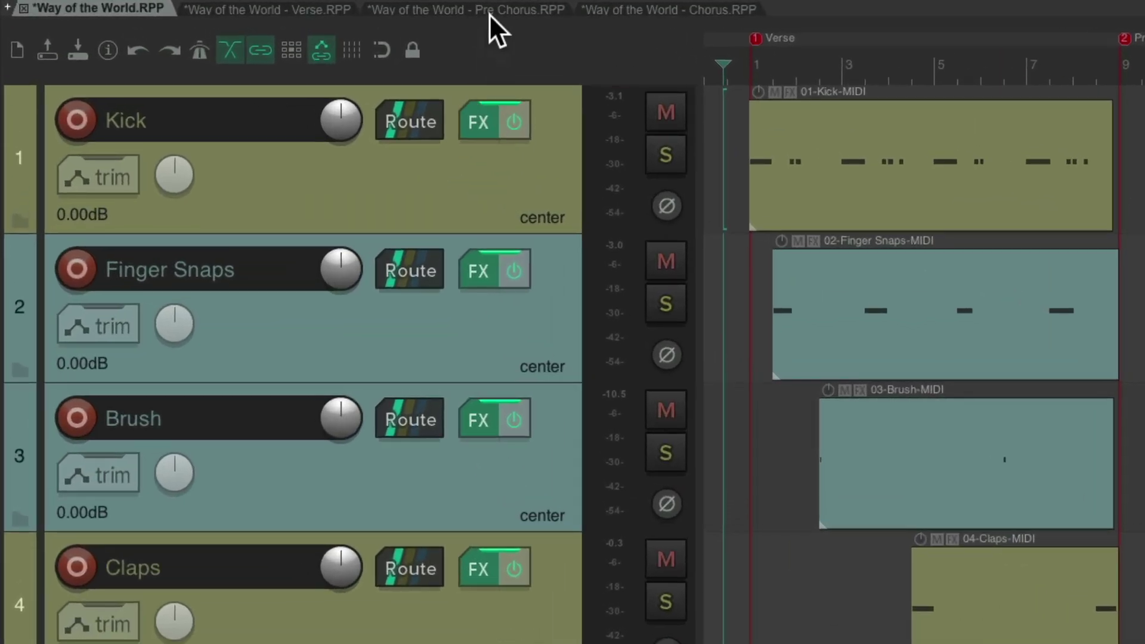
Copy the Pre-Chorus Kick through Shaker tracks and paste them below the verse Kick in Way of the World.
click(319, 6)
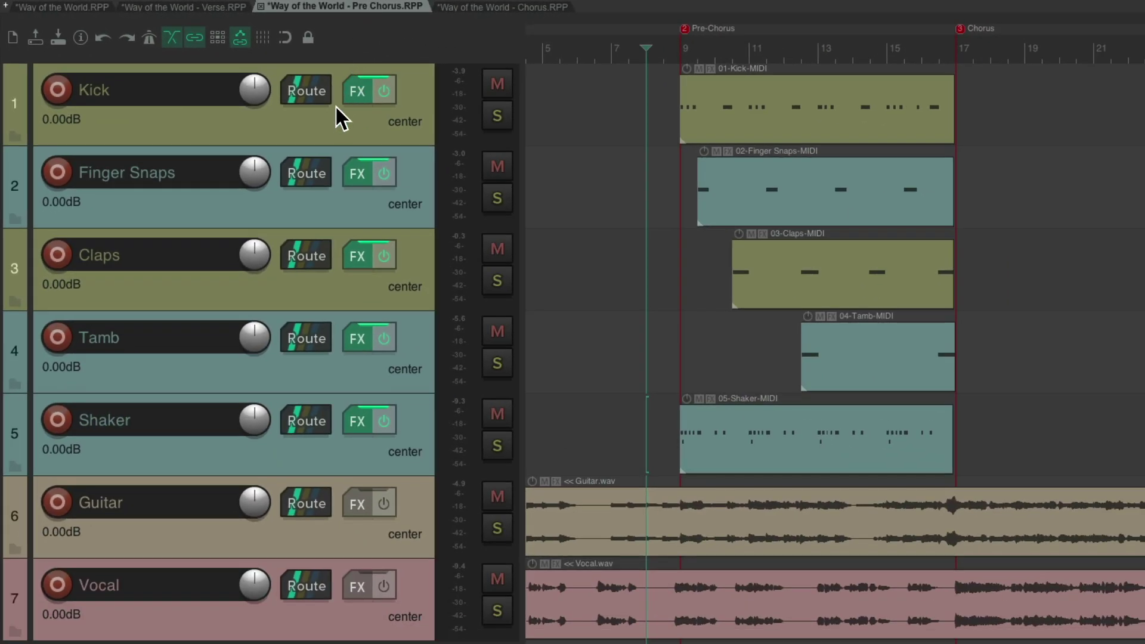
click(332, 119)
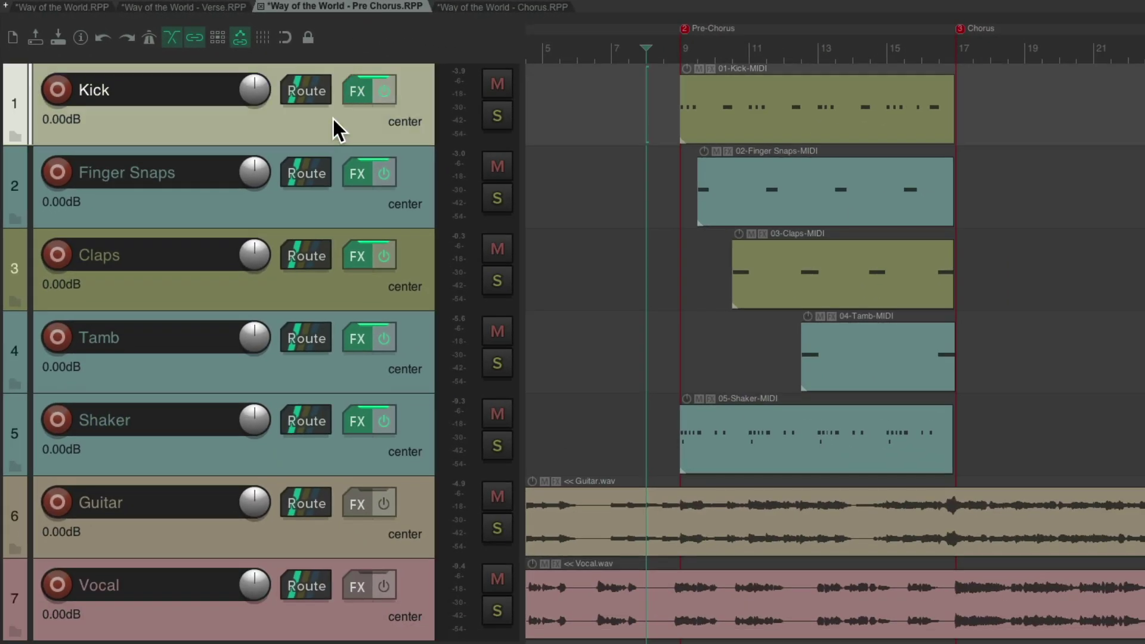
shift+click(360, 459)
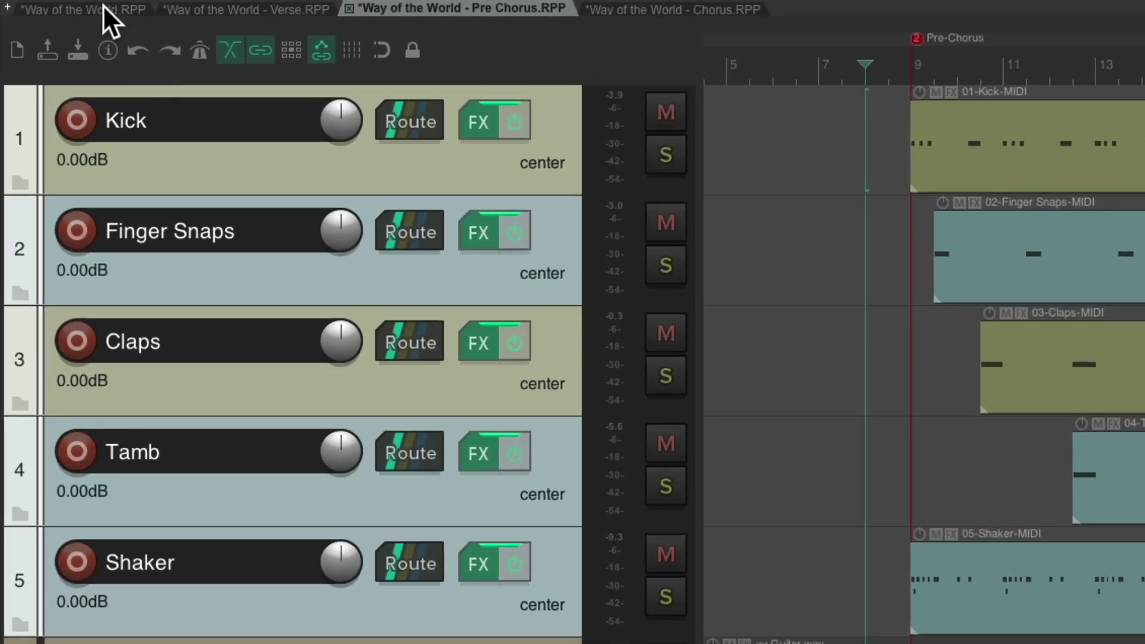
click(103, 5)
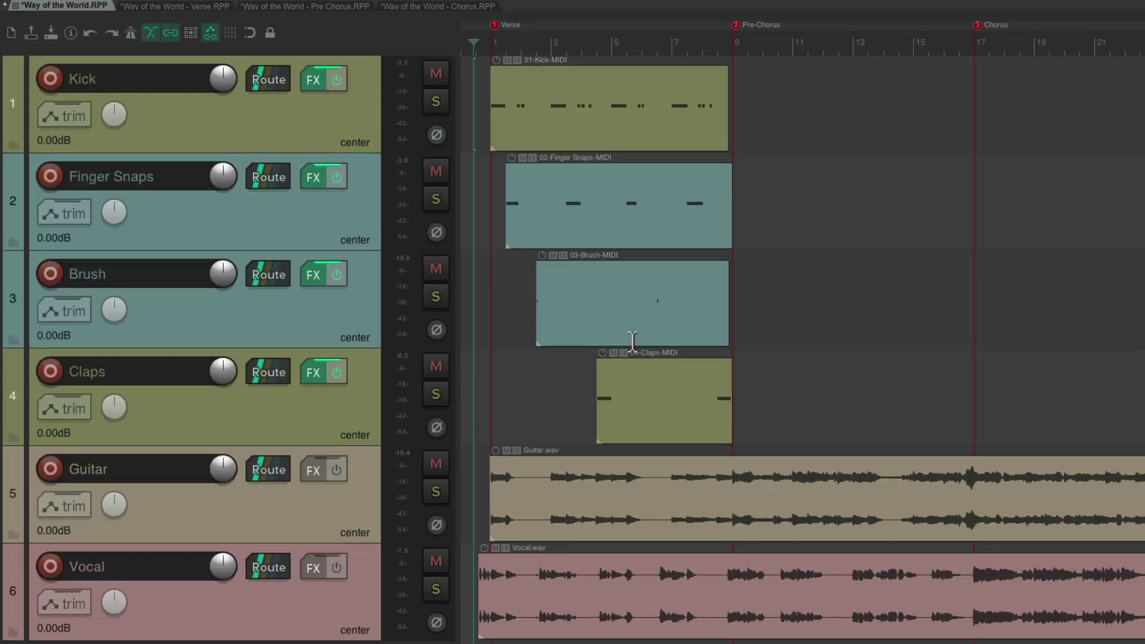
key(ctrl+v)
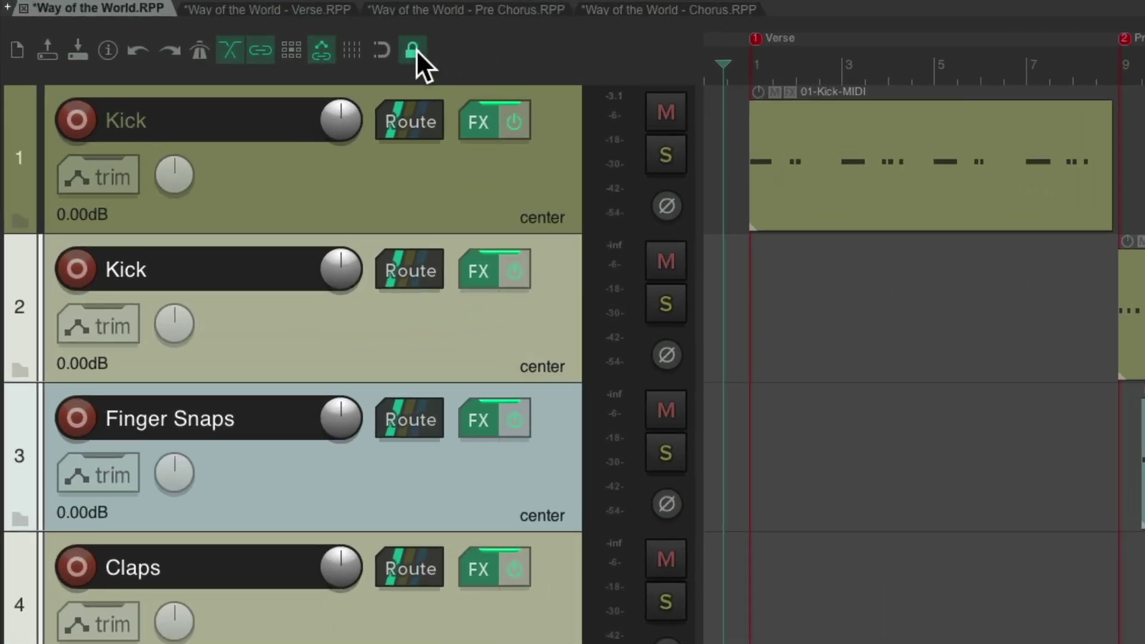
Lock items against left/right movement, then merge the pre-chorus Kick part onto the first Kick track.
right_click(412, 50)
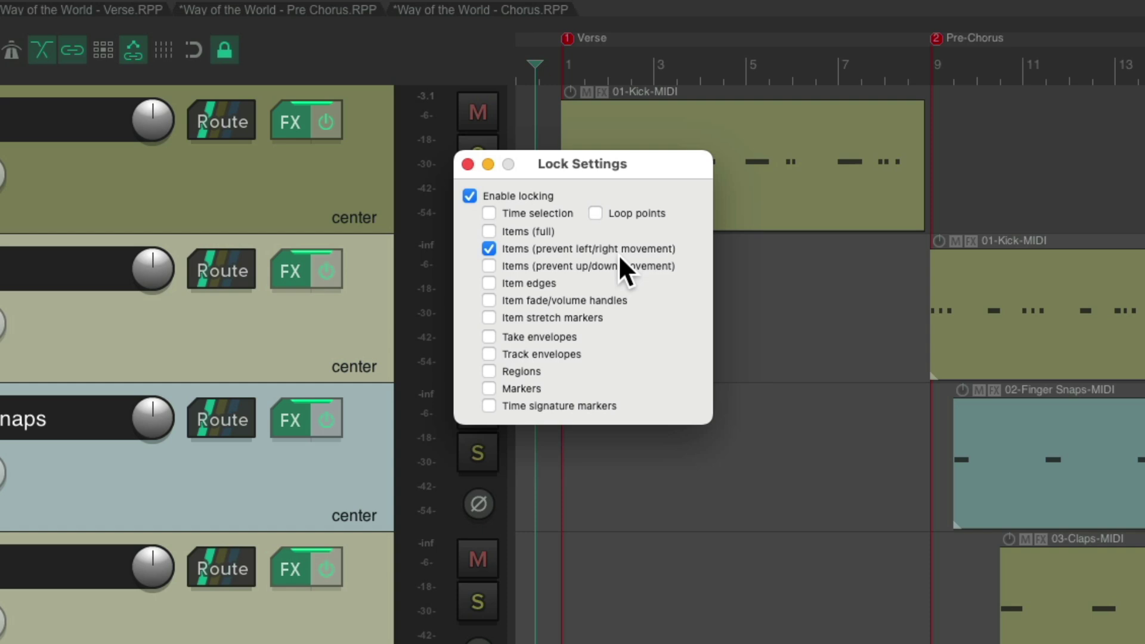
click(468, 164)
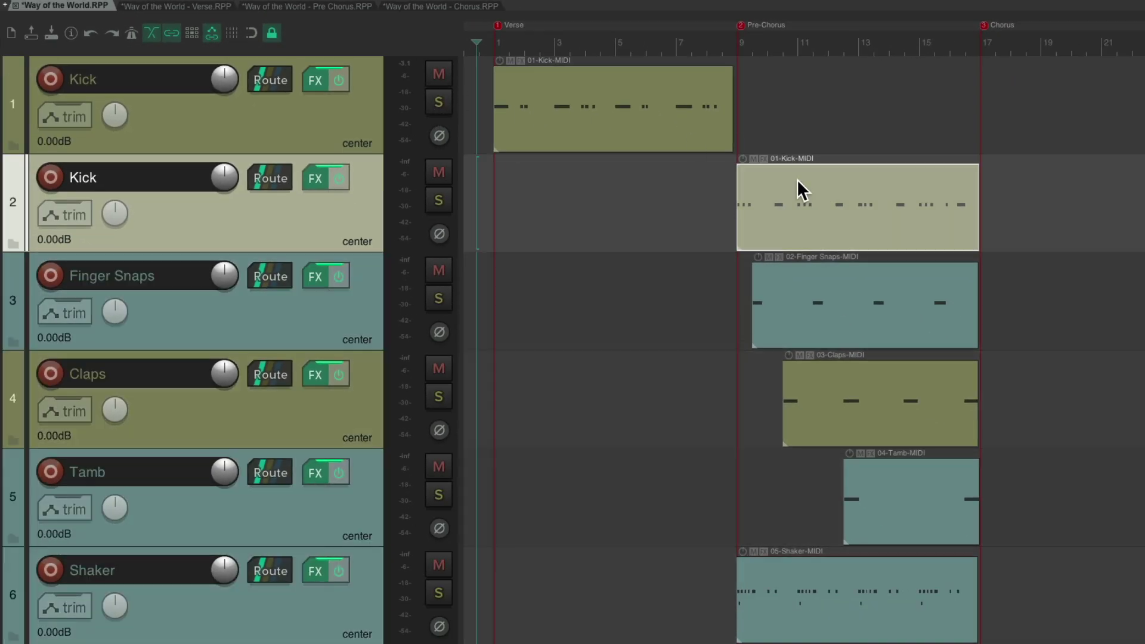
drag(797, 179, 790, 146)
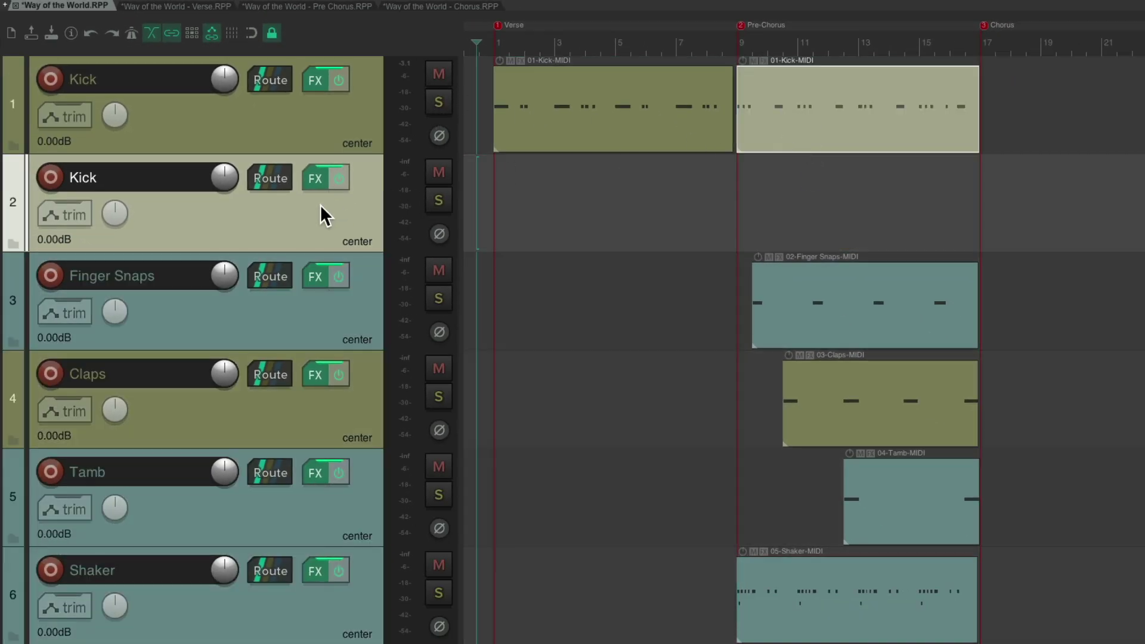
key(Delete)
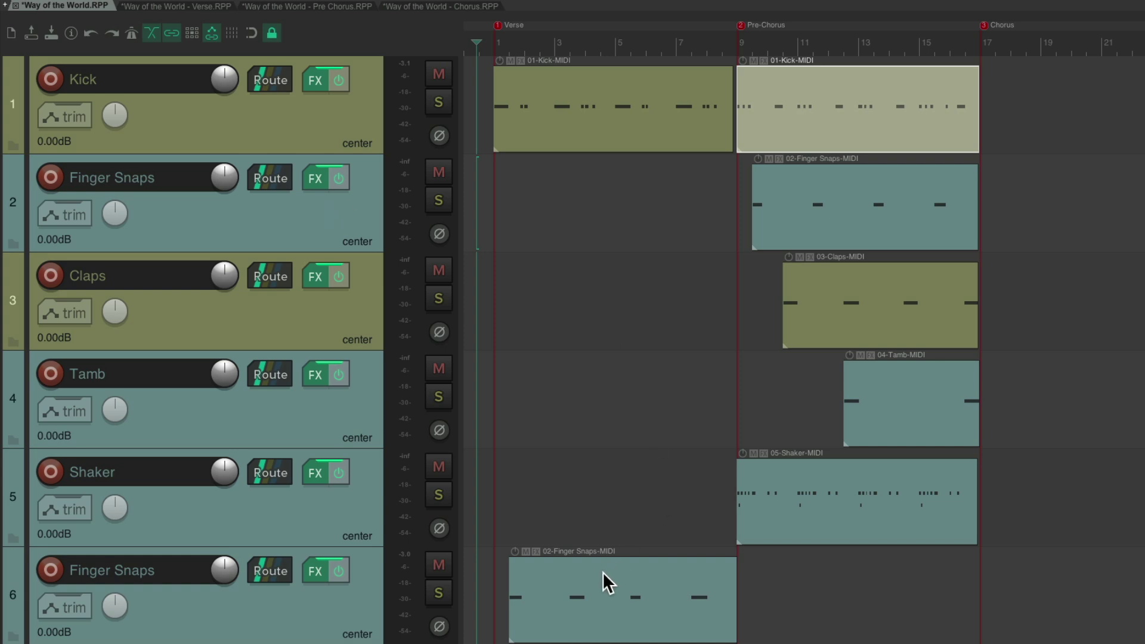
Merge the verse Finger Snaps part onto the other Finger Snaps track and move Brush below it.
drag(601, 577, 606, 222)
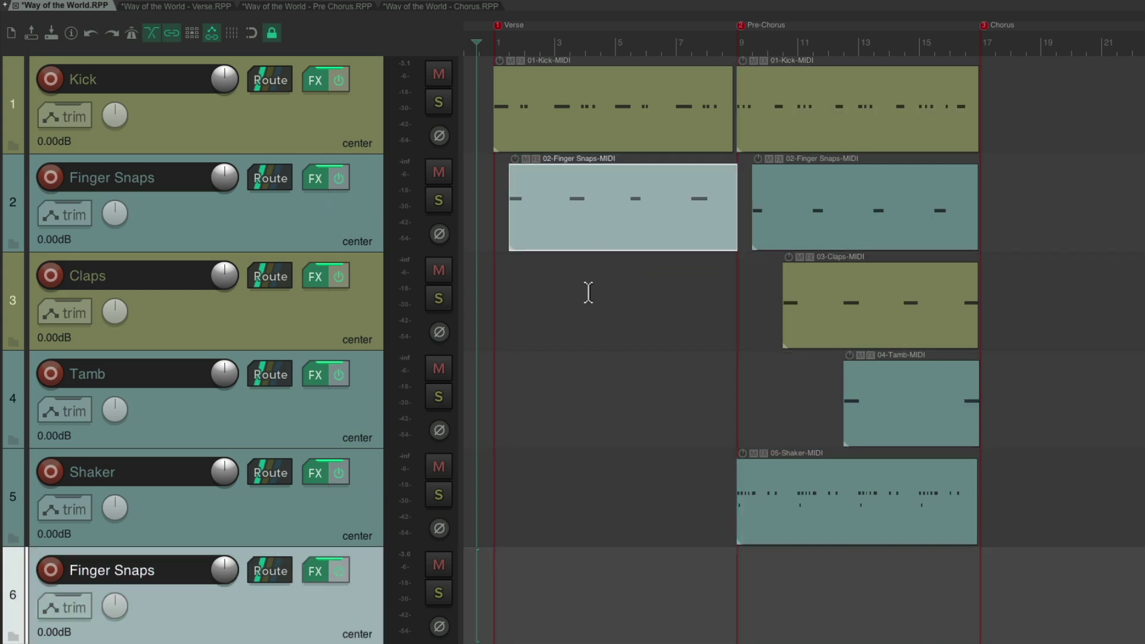
click(338, 614)
key(Delete)
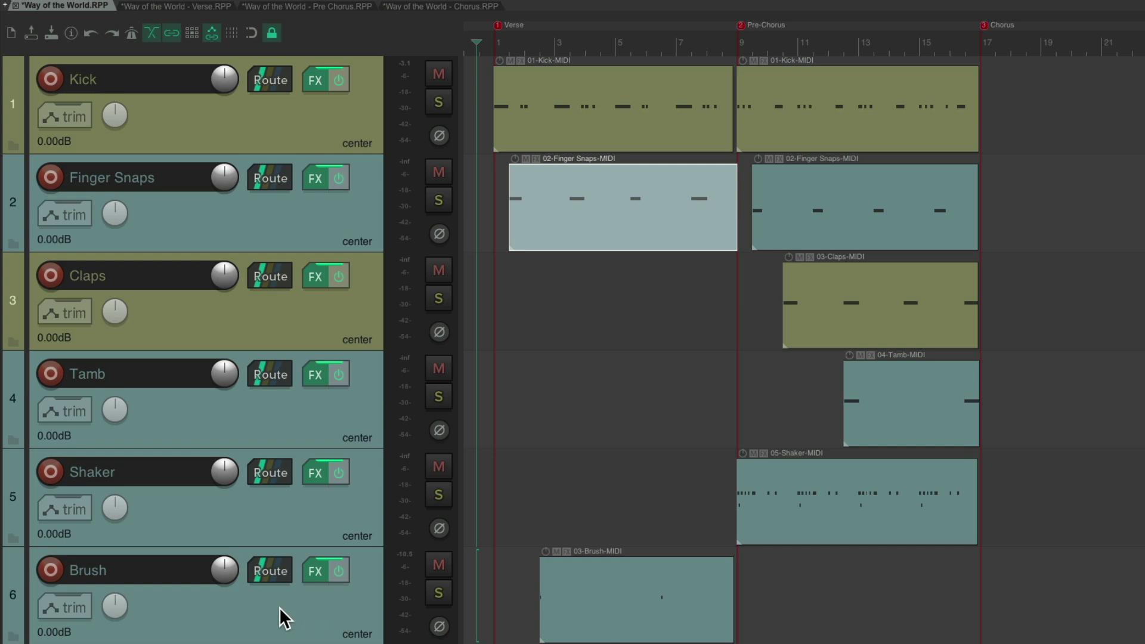
mouse_move(281, 608)
mouse_down()
mouse_move(299, 605)
mouse_move(301, 350)
mouse_move(267, 273)
mouse_up()
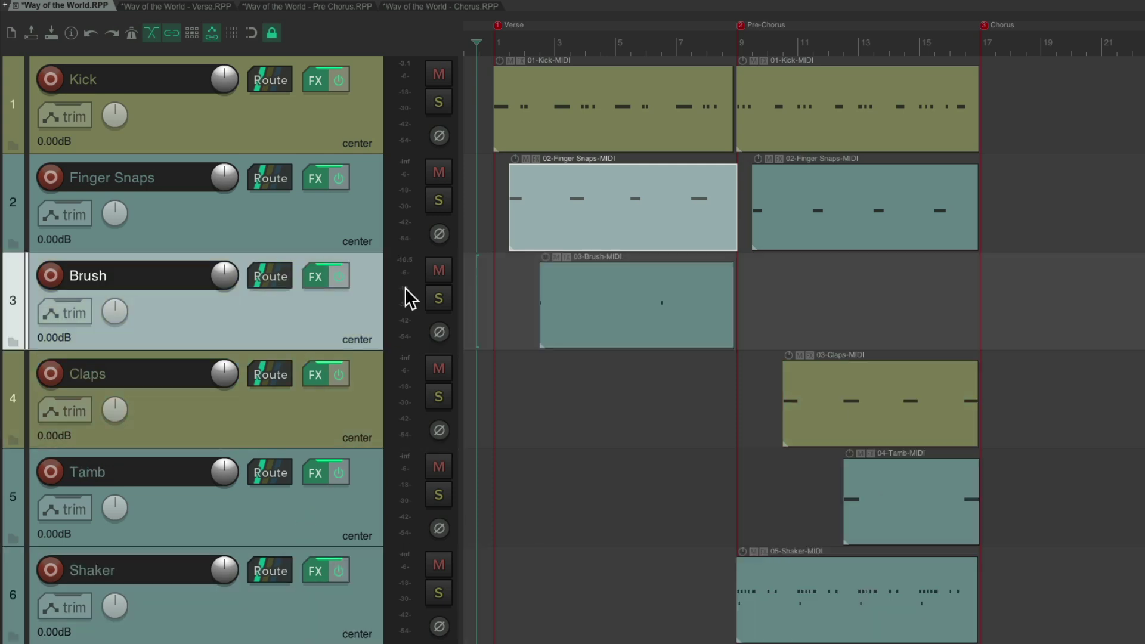
Merge the verse Claps part onto the other Claps track and remove the empty duplicate.
scroll(626, 348, down, 4)
drag(644, 540, 646, 325)
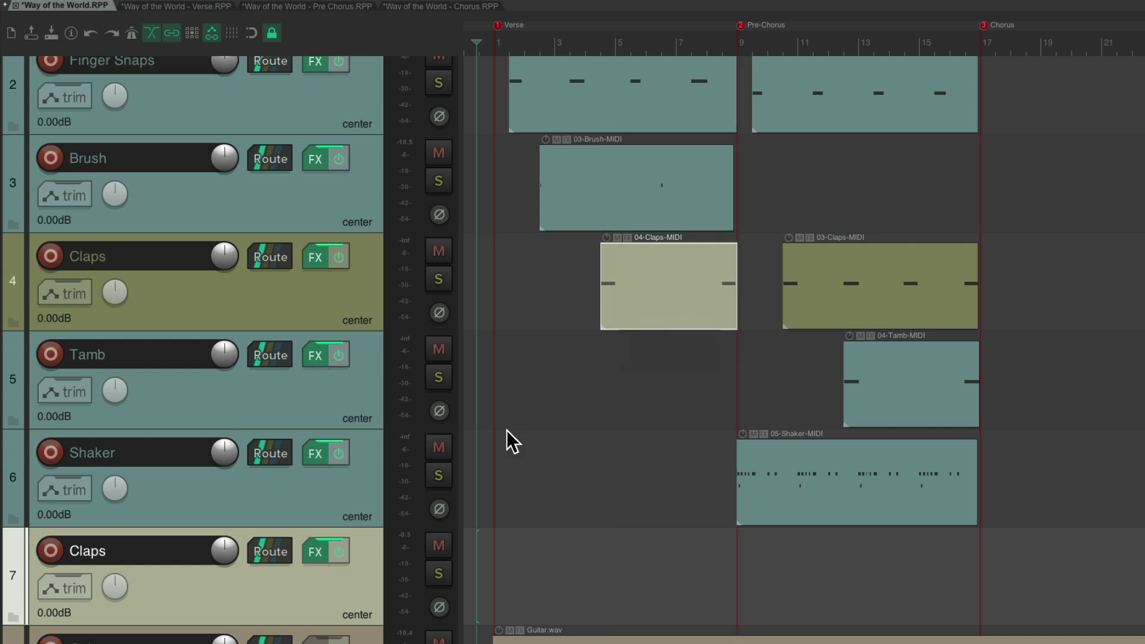
key(Delete)
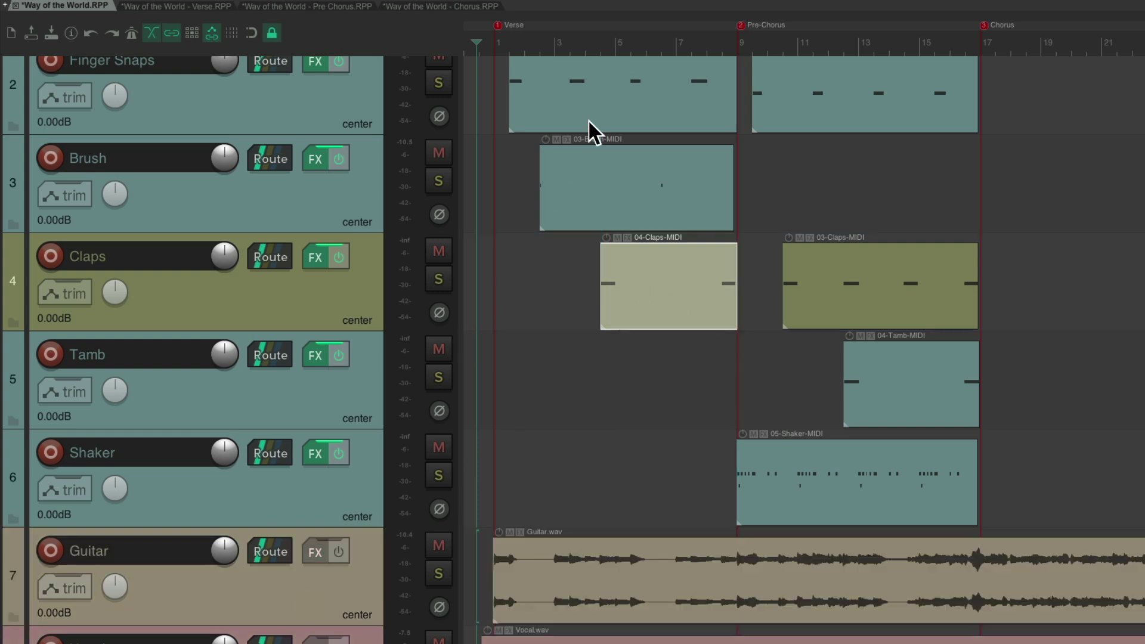
scroll(611, 82, down, 3)
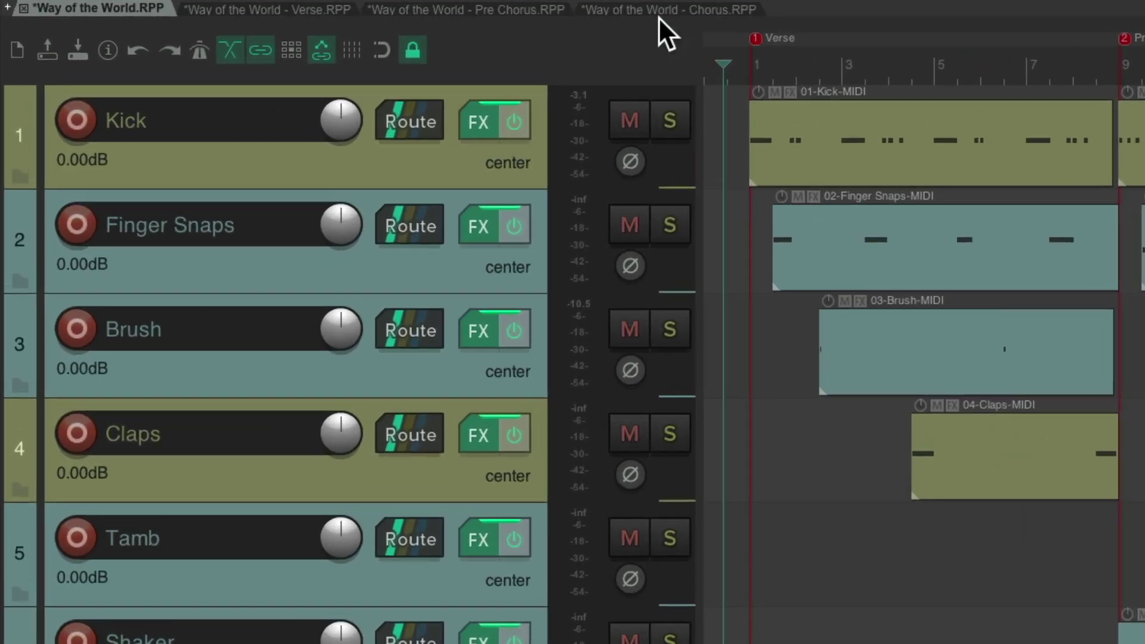
Copy the Chorus Kick through Splash tracks over to the main Way of the World project.
click(446, 6)
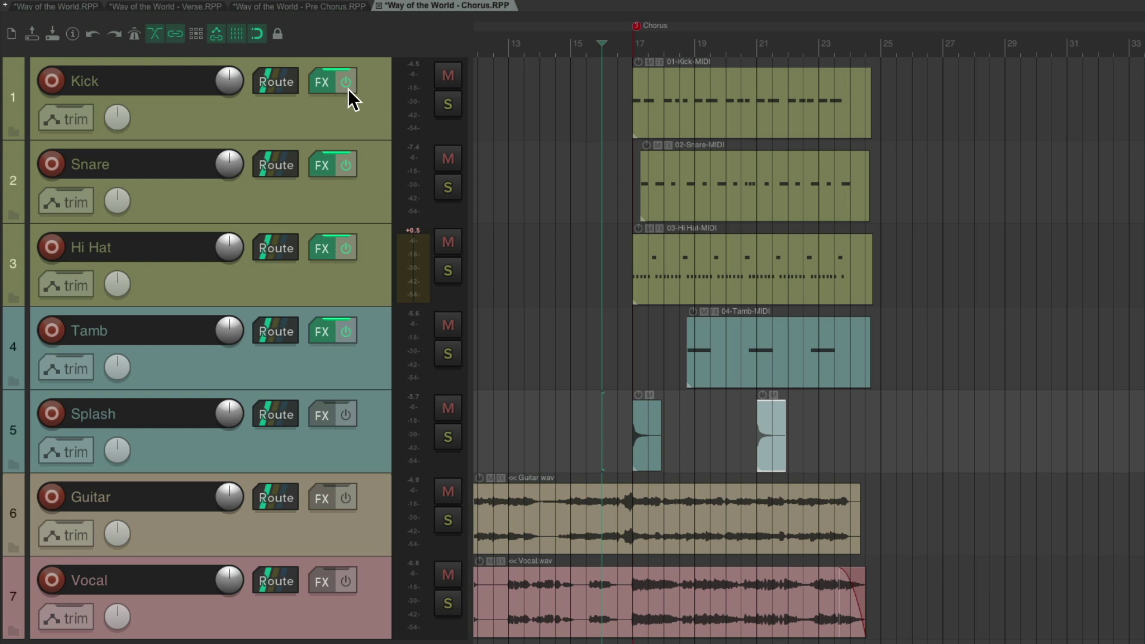
click(472, 173)
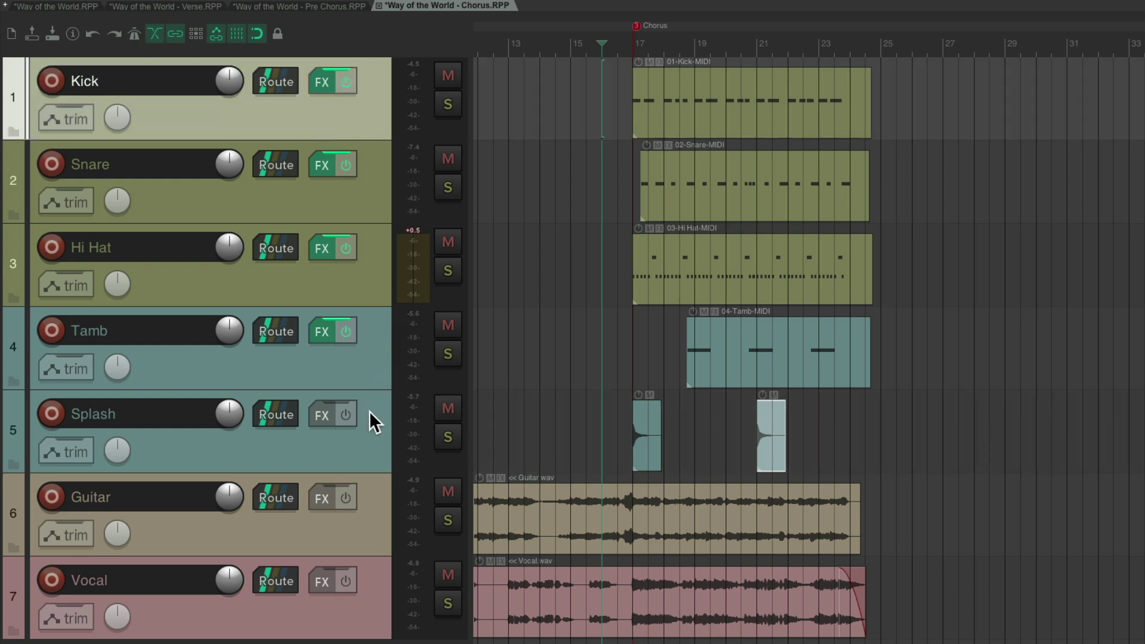
shift+click(366, 430)
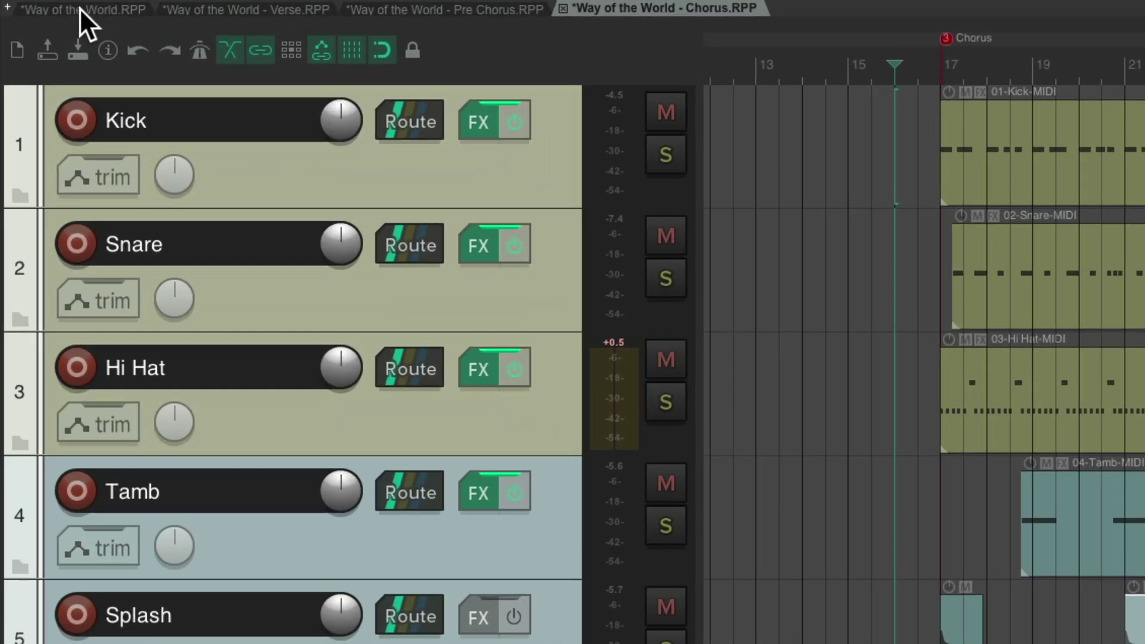
click(34, 6)
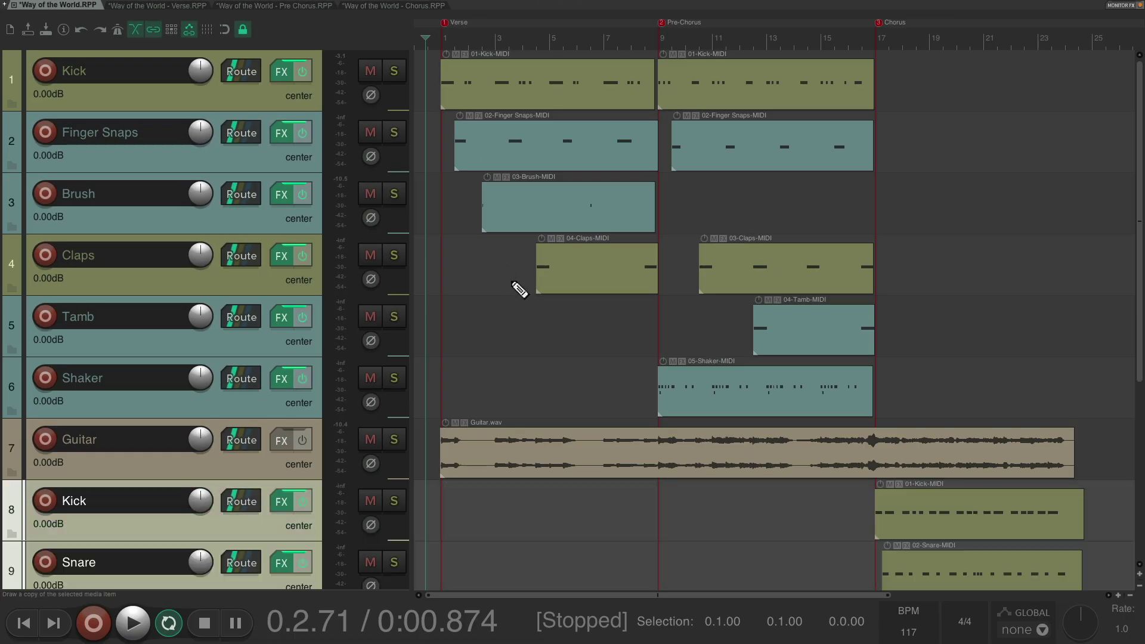
Merge the chorus Kick part onto the first Kick track and place Snare and Hi Hat above Guitar.
drag(936, 527, 951, 101)
click(224, 515)
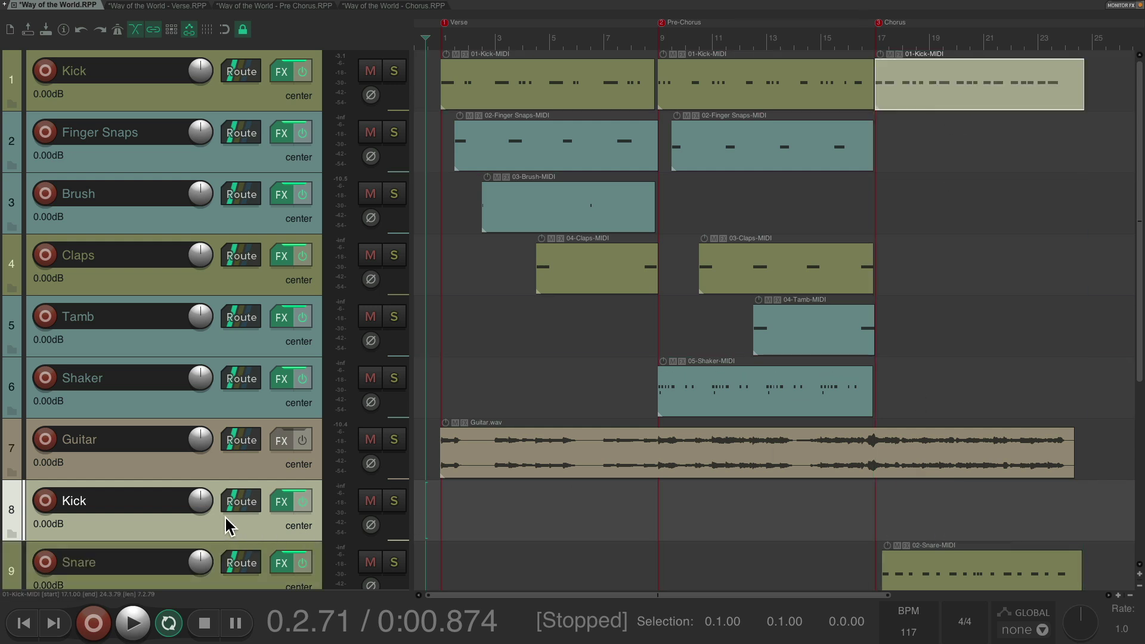
key(Delete)
drag(260, 529, 274, 482)
scroll(651, 475, down, 4)
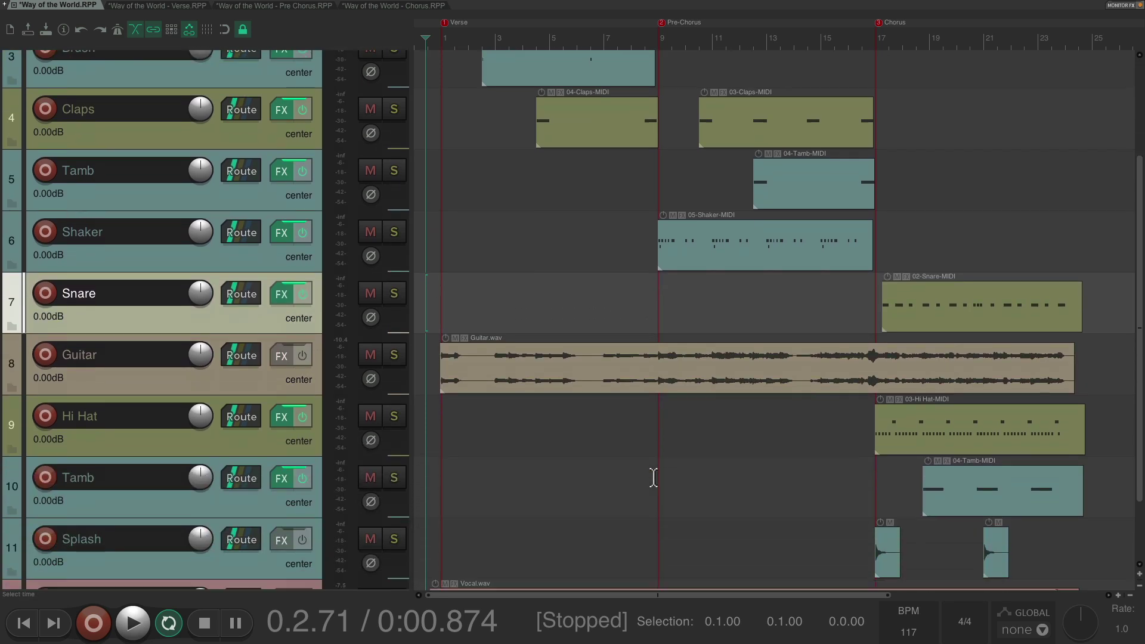
drag(266, 453, 265, 337)
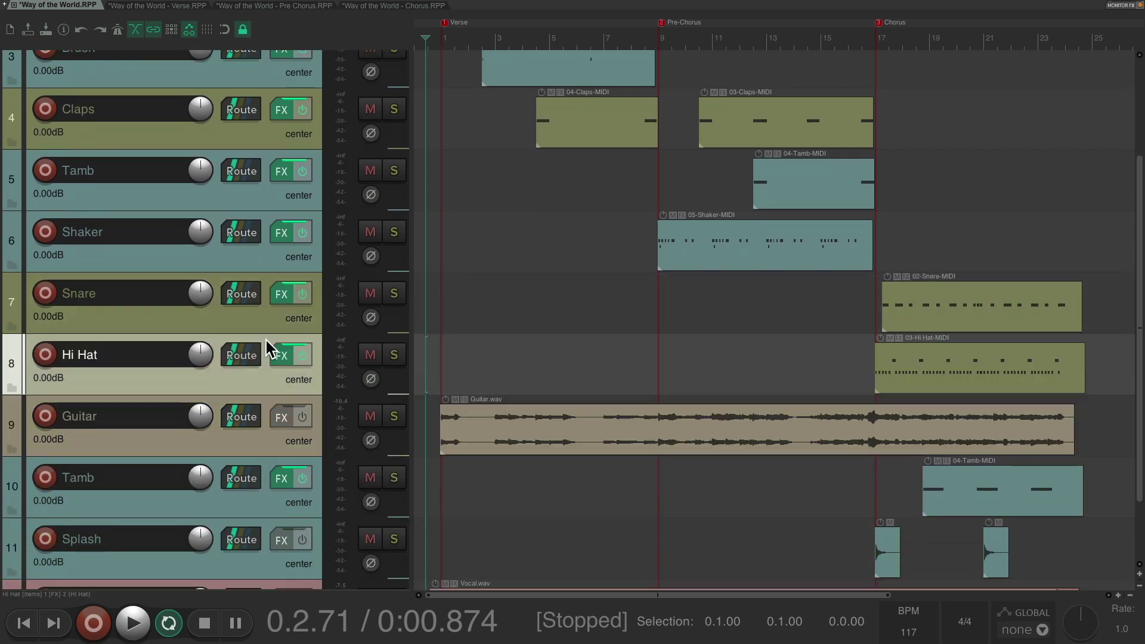
Merge the chorus Tamb part onto the first Tamb track and move Splash above Guitar.
drag(250, 512, 307, 248)
drag(971, 248, 977, 206)
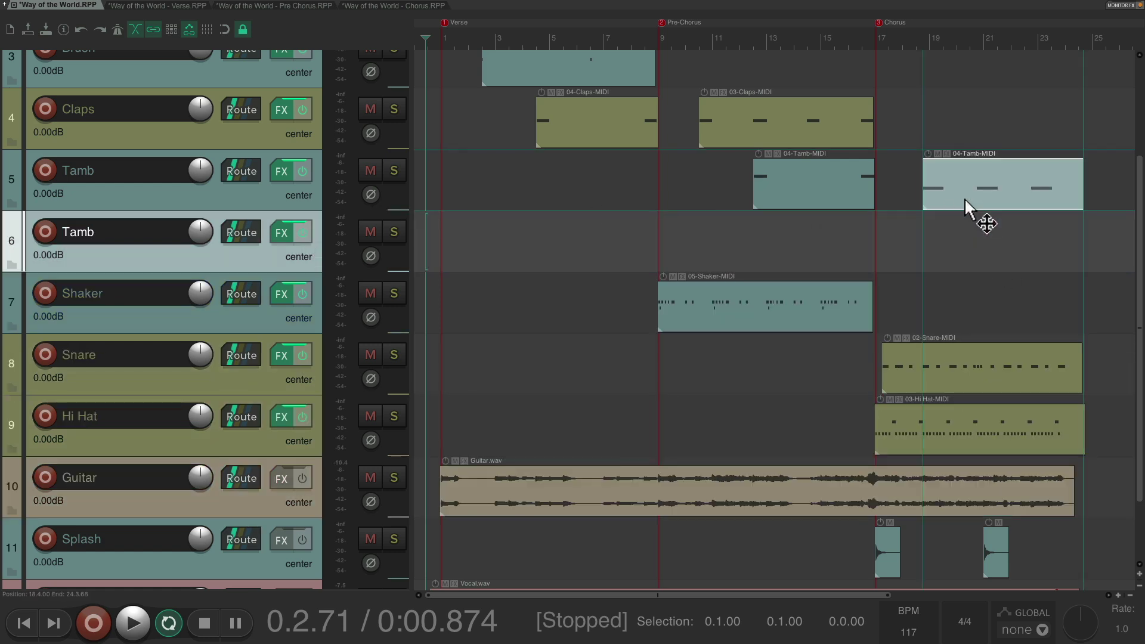
click(257, 264)
key(Delete)
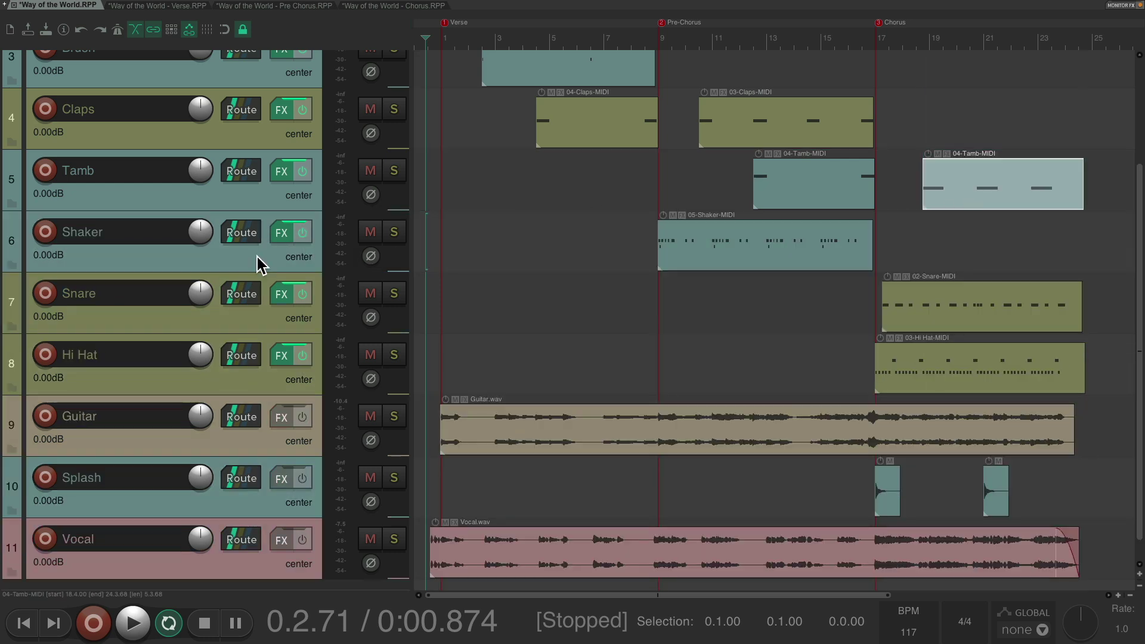
drag(257, 510, 253, 412)
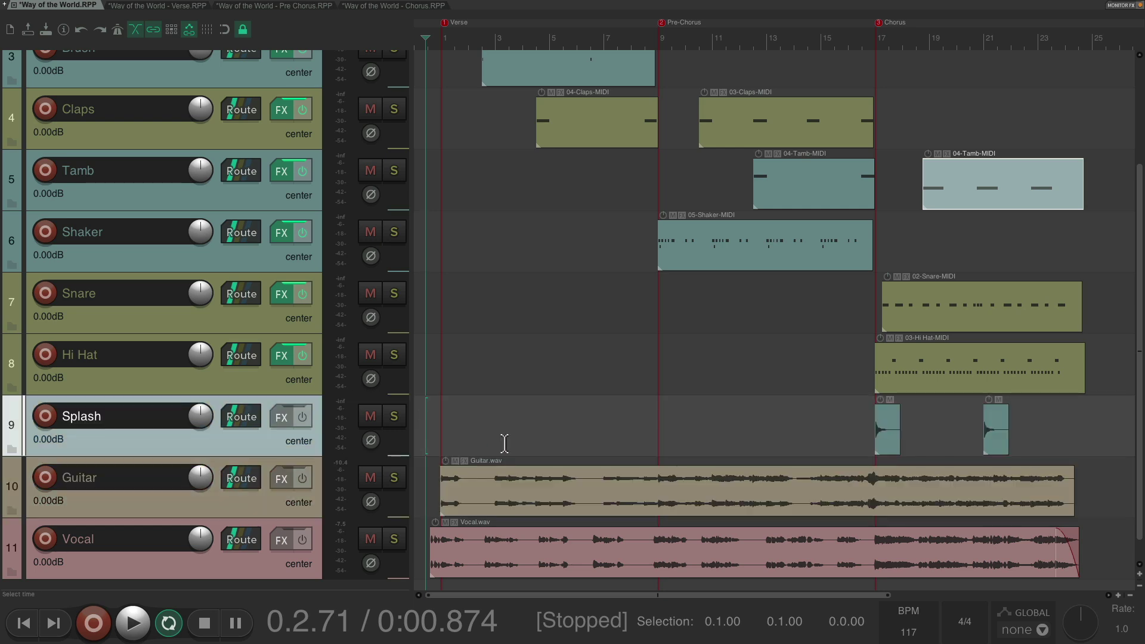
scroll(561, 422, up, 3)
scroll(549, 67, down, 3)
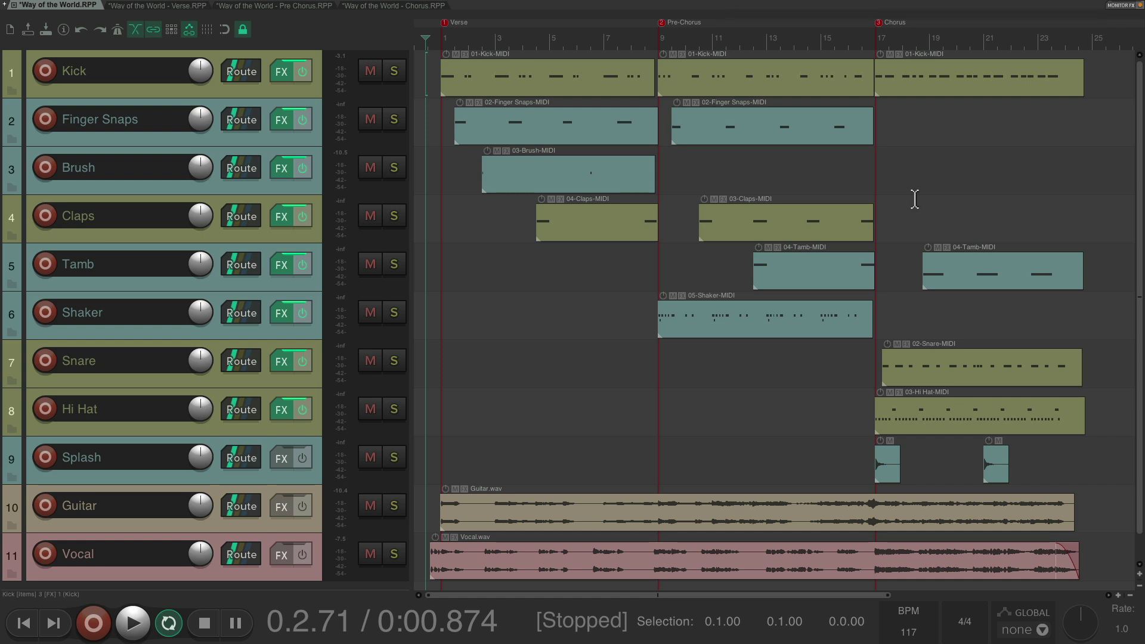
key(space)
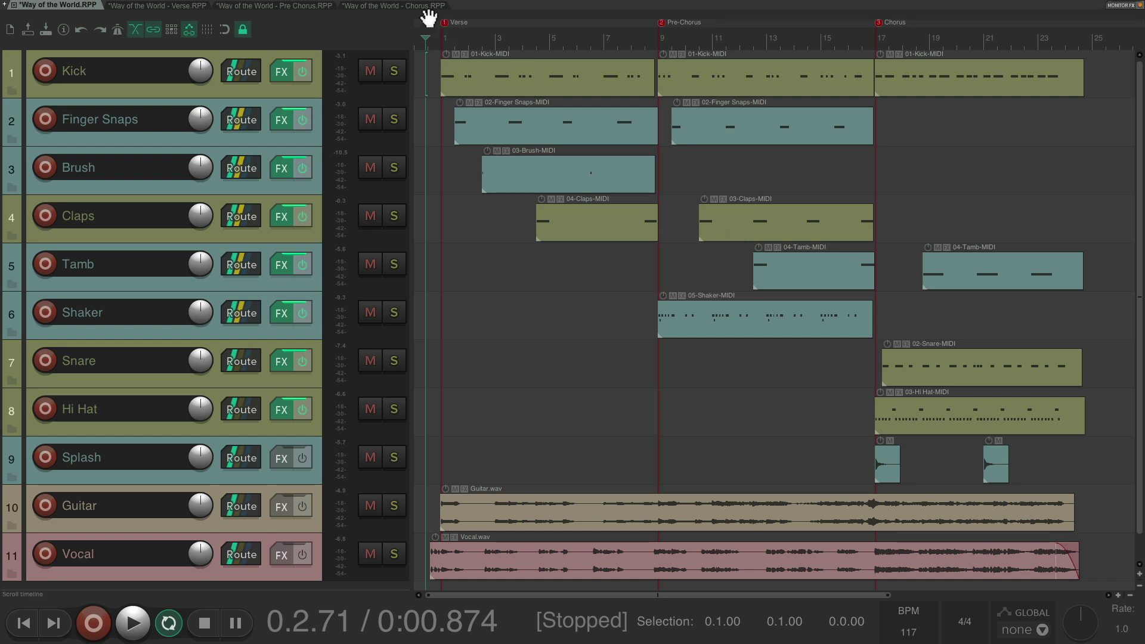
click(411, 6)
click(291, 6)
click(168, 6)
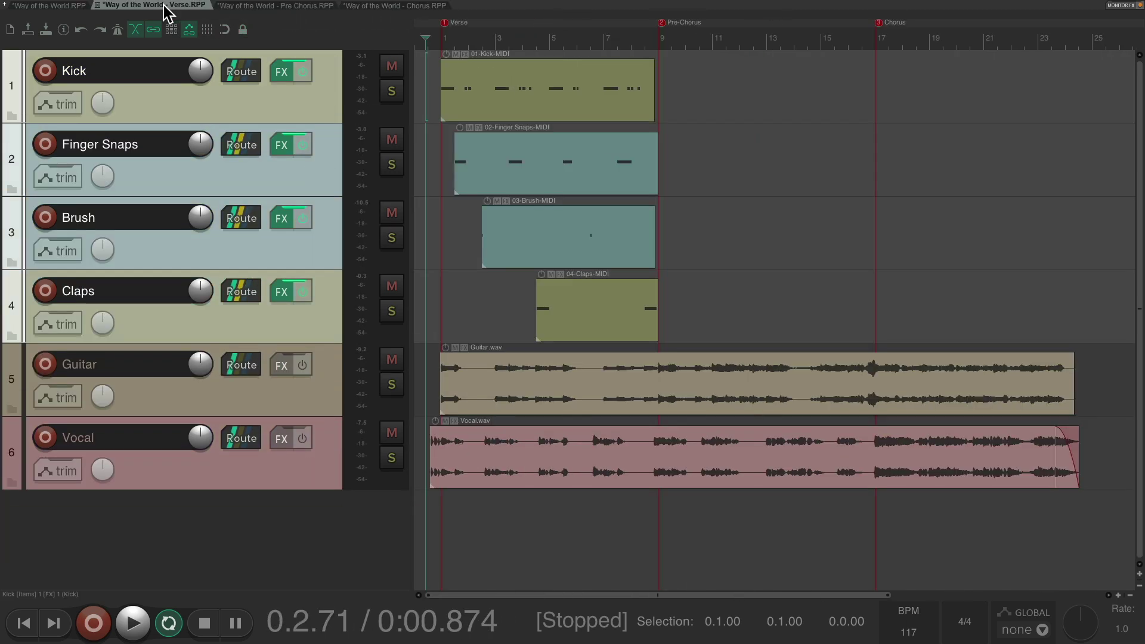
click(73, 5)
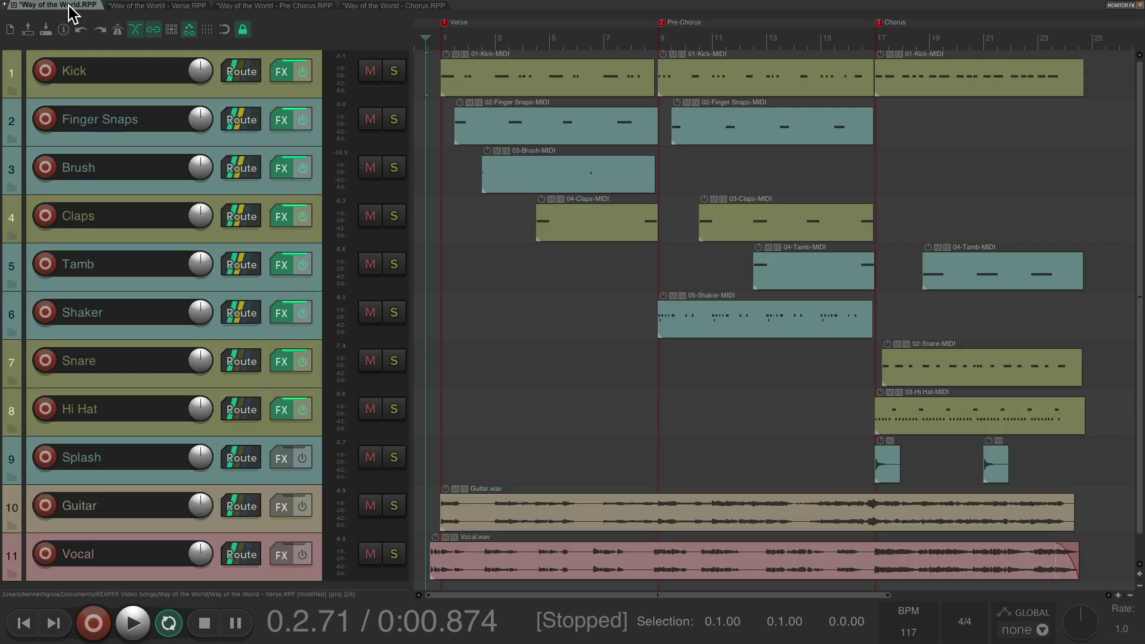